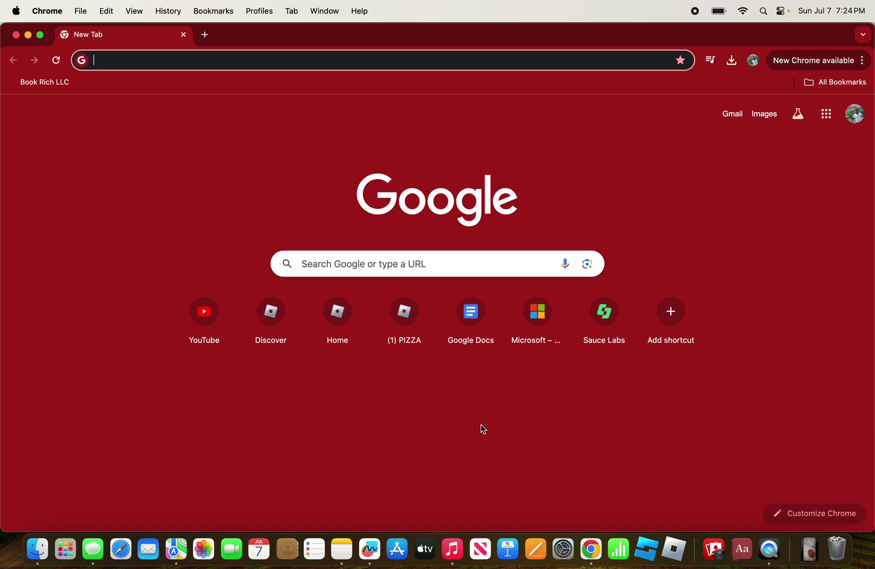
# - Open the Roblox Creator Dashboard's Creations page in the browser
pyautogui.write('chat.openai.com')
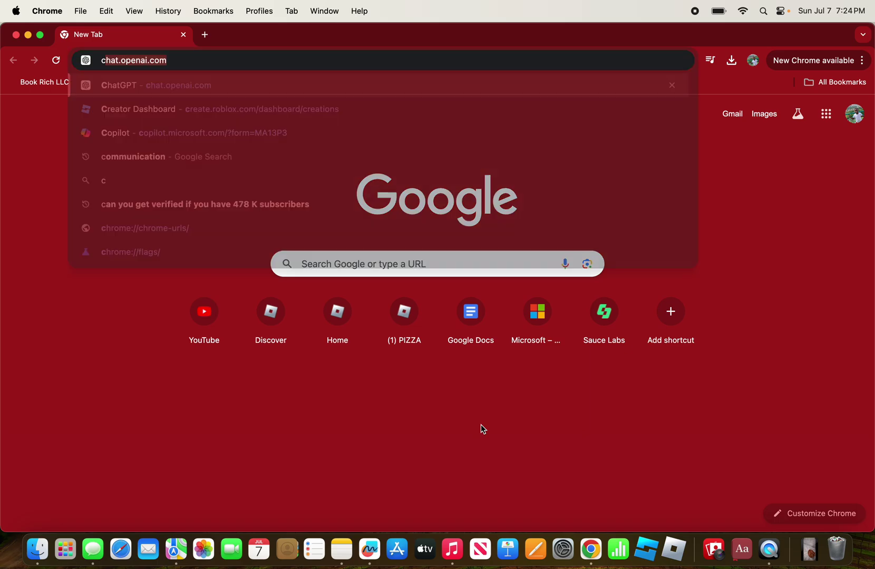
pyautogui.click(285, 109)
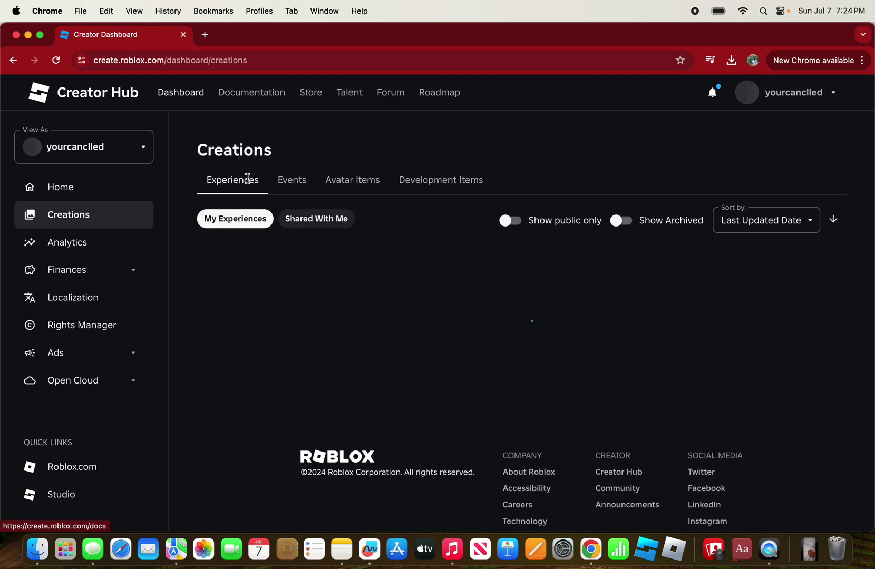
pyautogui.click(100, 468)
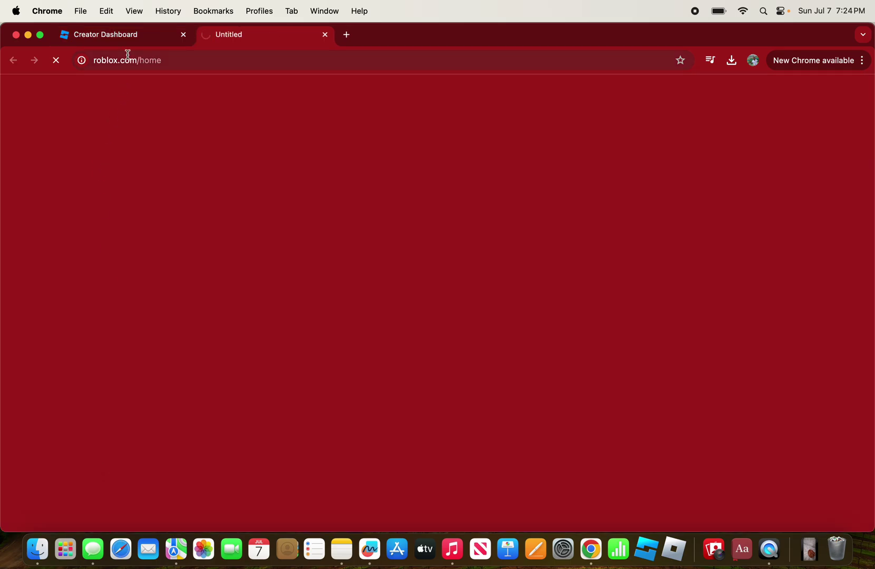
pyautogui.click(126, 42)
pyautogui.click(224, 42)
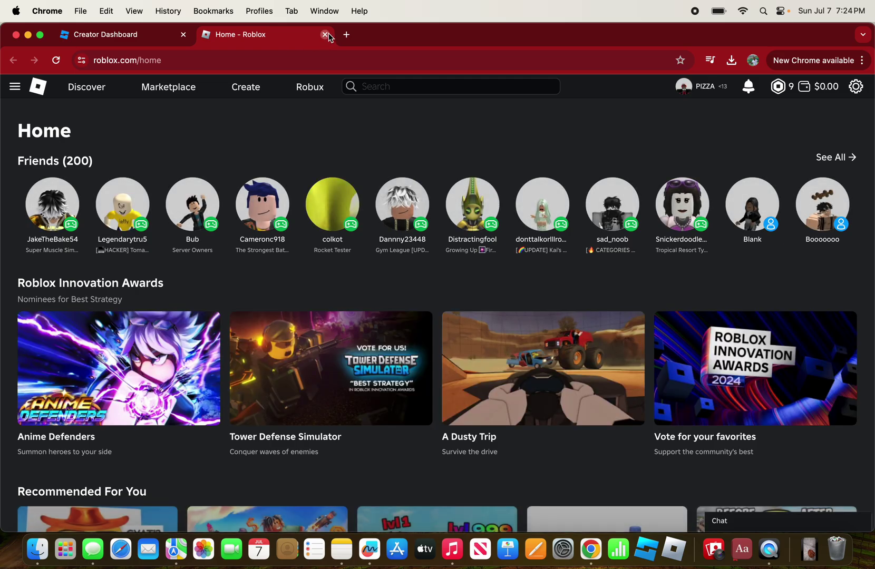
pyautogui.click(325, 35)
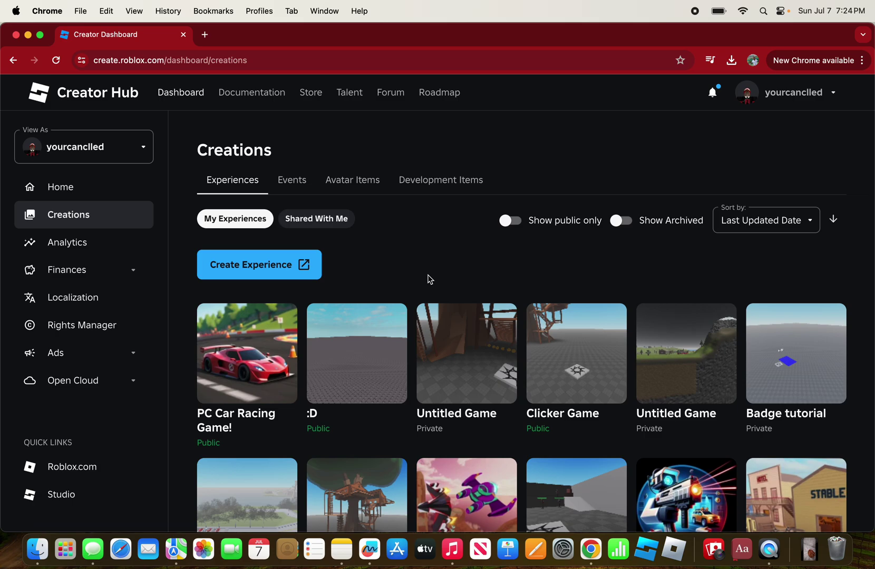
# - Browse the account's experiences, including the archived ones, and return to the unarchived list
pyautogui.scroll(-3, 443, 248)
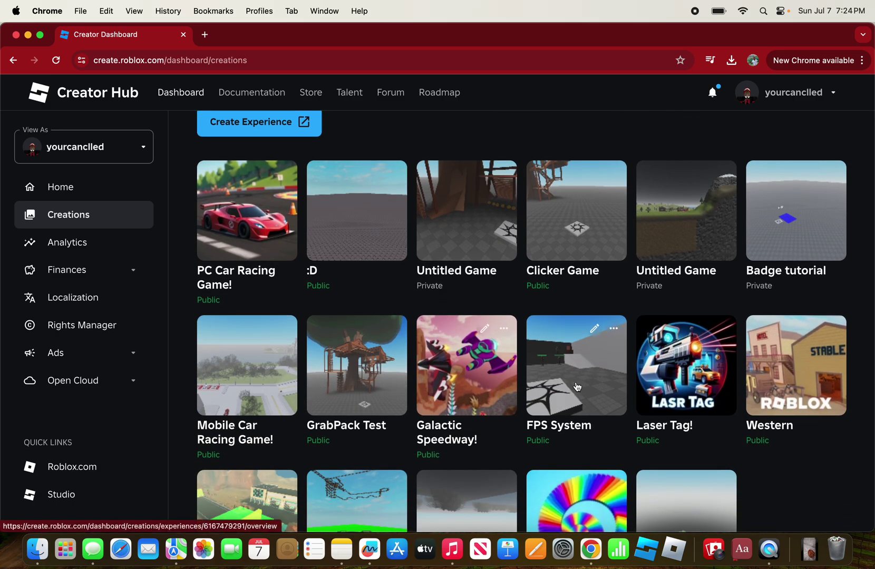
pyautogui.scroll(-2, 495, 312)
pyautogui.scroll(5, 568, 284)
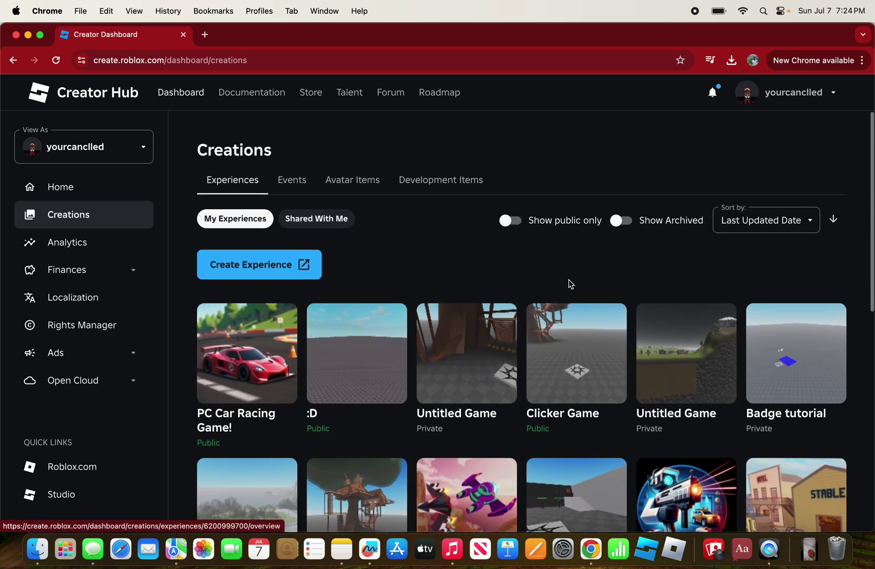
pyautogui.click(619, 222)
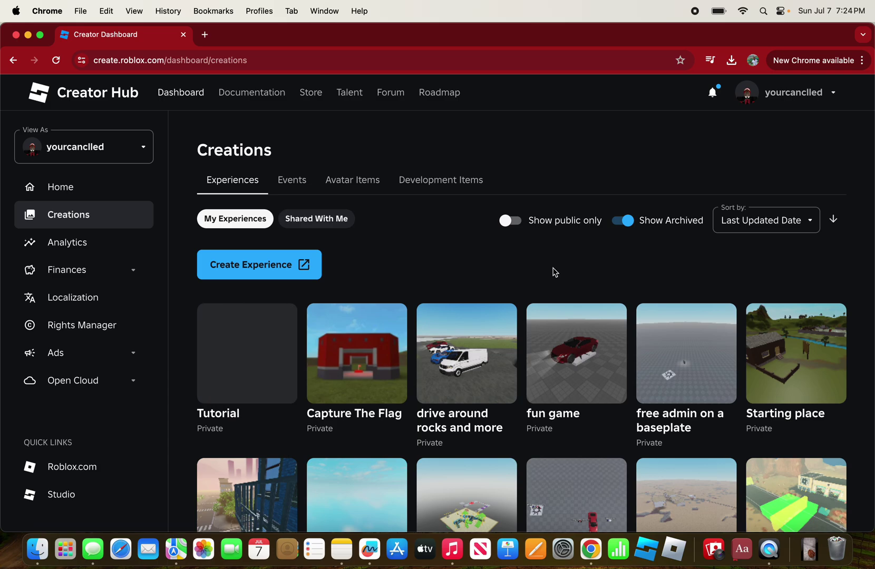
pyautogui.scroll(-7, 548, 269)
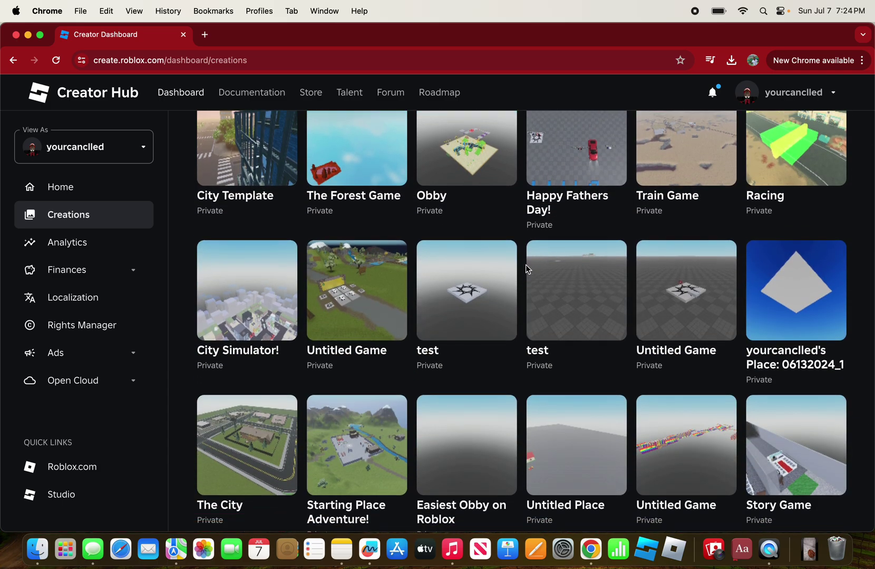
pyautogui.scroll(7, 528, 269)
pyautogui.click(622, 221)
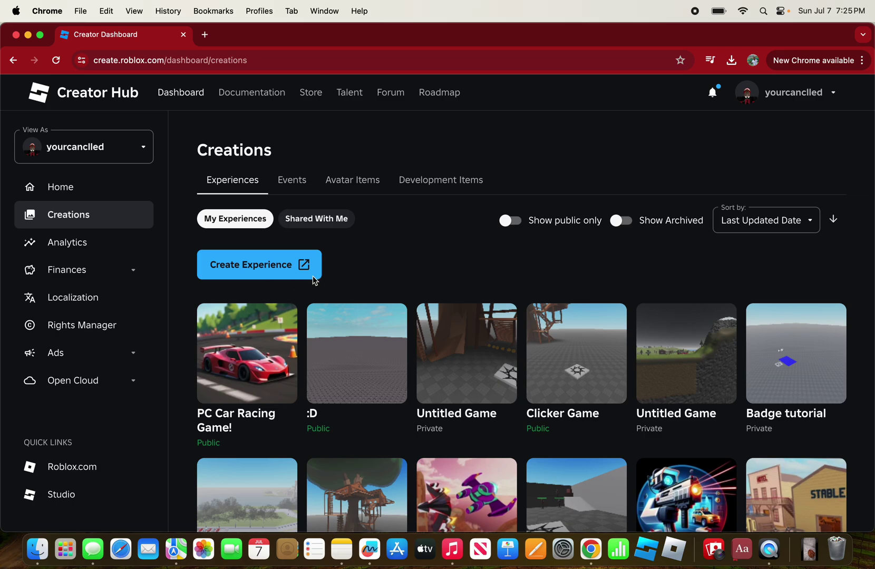
# - Create an experience by switching to Roblox Studio and starting a new place from the Baseplate template
pyautogui.click(290, 270)
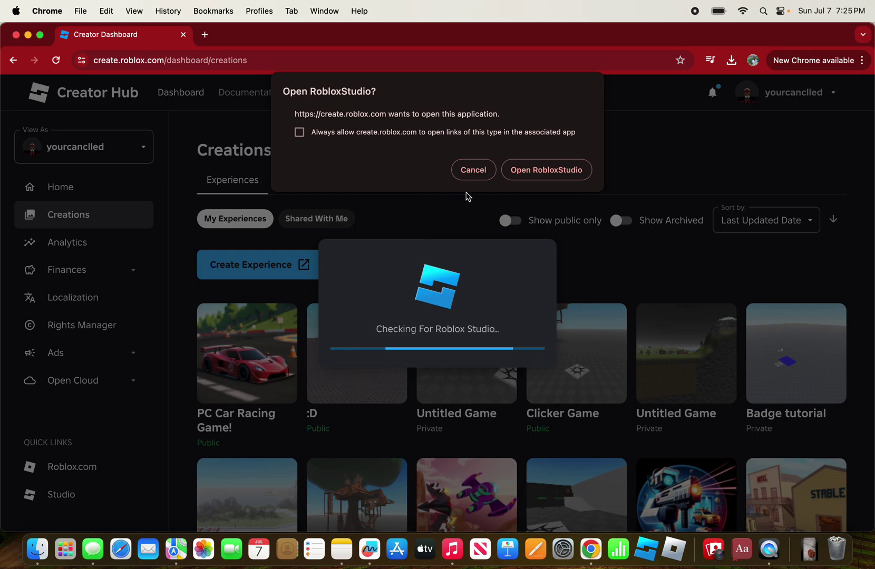
pyautogui.click(546, 171)
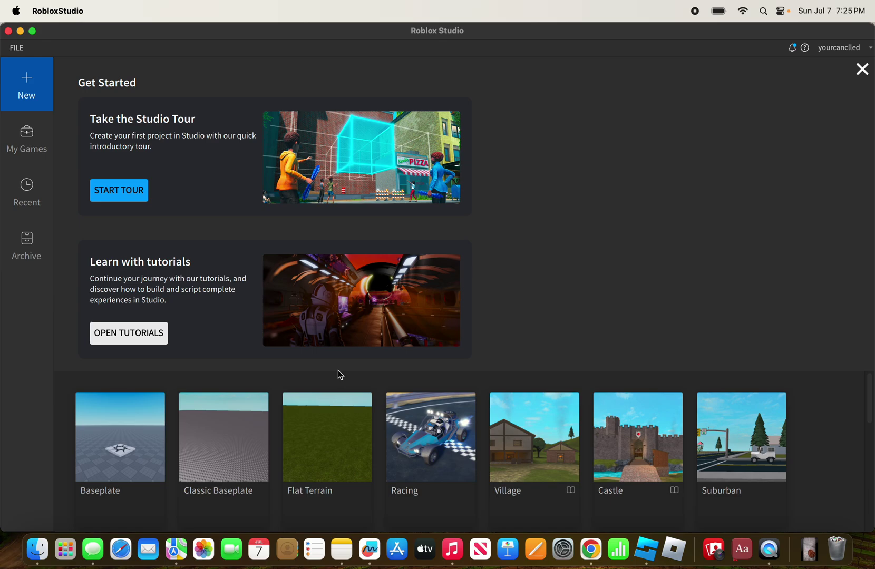
pyautogui.click(122, 425)
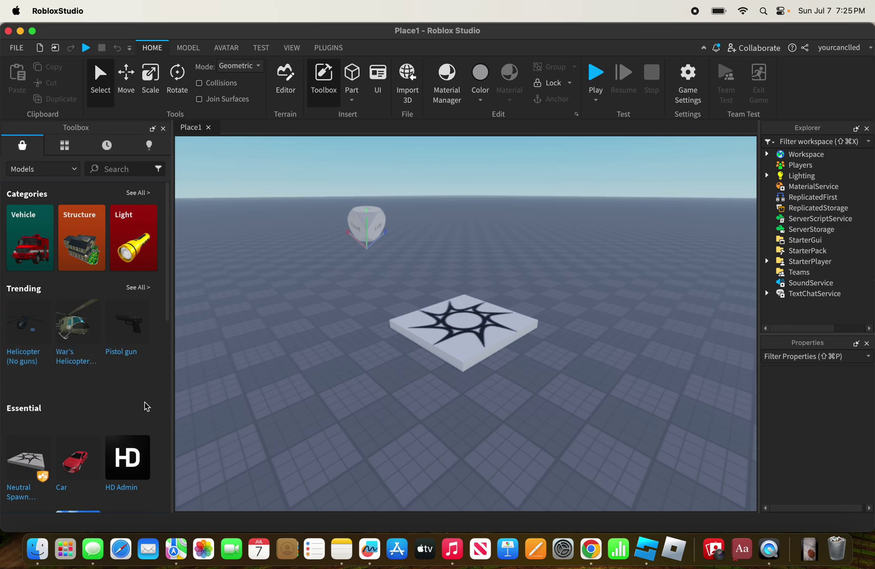
# - Publish the baseplate place to Roblox as a new game named "Tutorial Place"
pyautogui.click(17, 48)
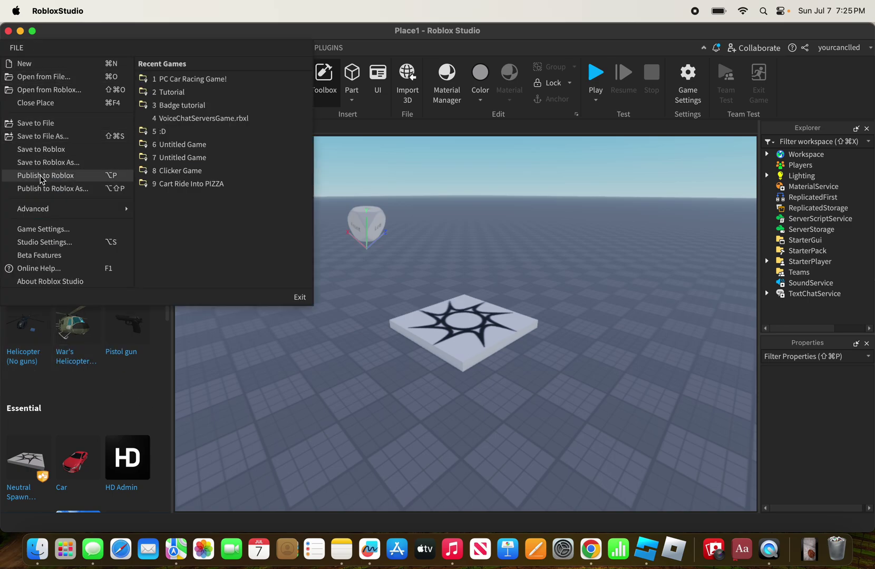
pyautogui.click(42, 176)
pyautogui.click(456, 111)
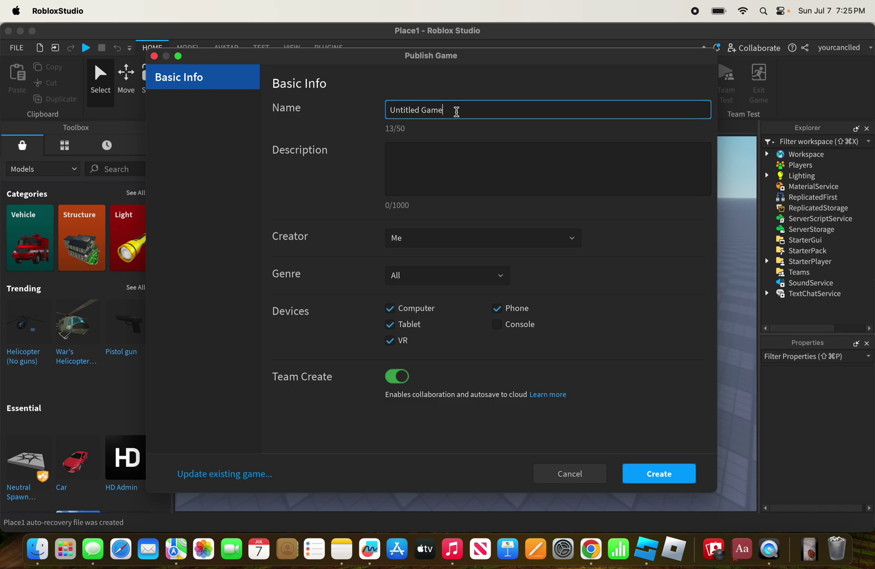
pyautogui.moveTo(456, 112); pyautogui.dragTo(334, 118)
pyautogui.press('BackSpace')
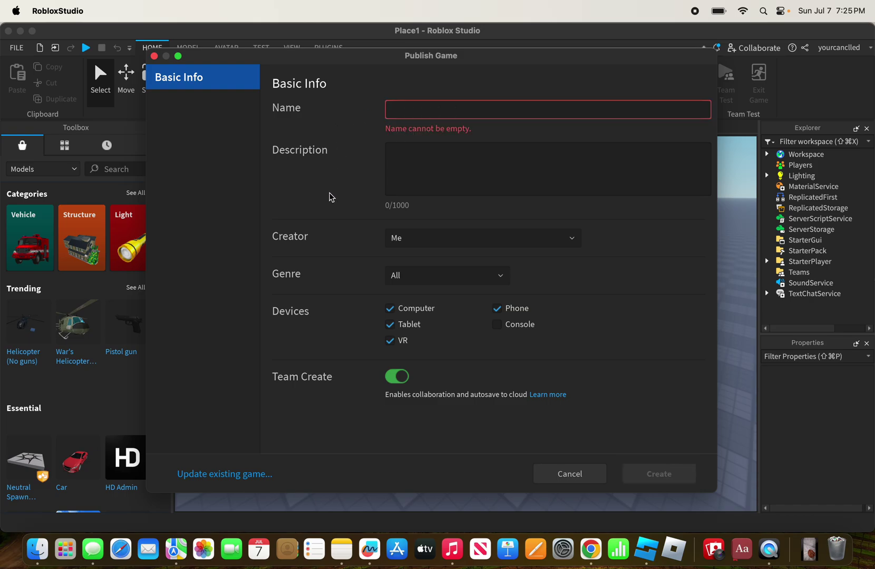
pyautogui.write('Tuto')
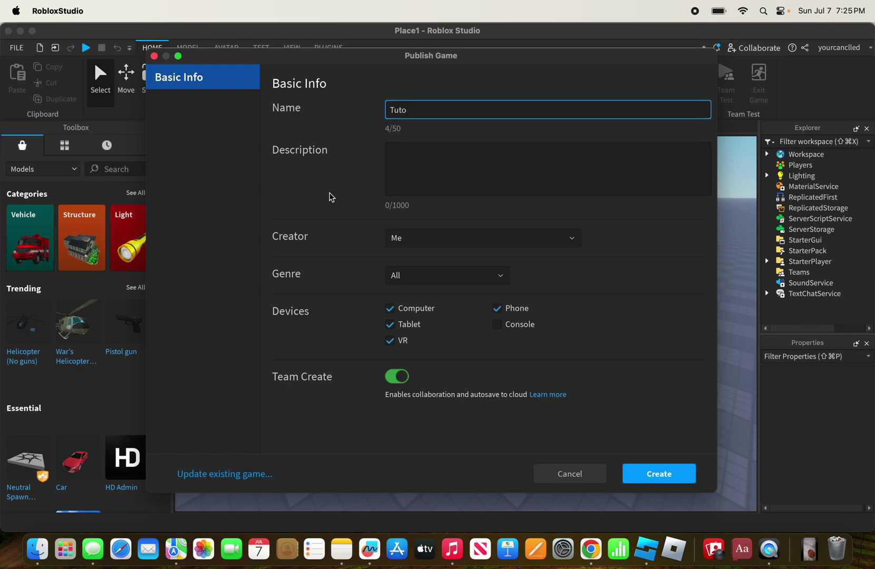
pyautogui.write('rial Place')
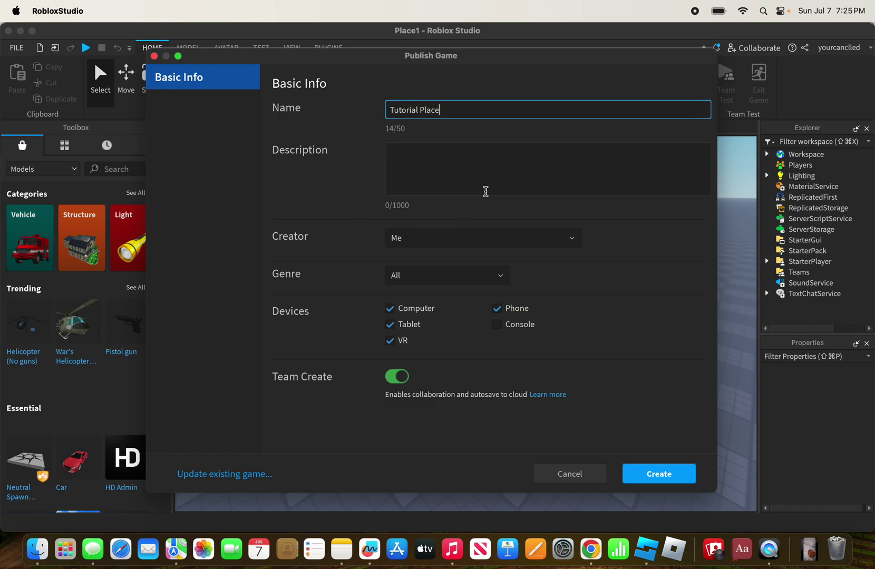
pyautogui.click(637, 474)
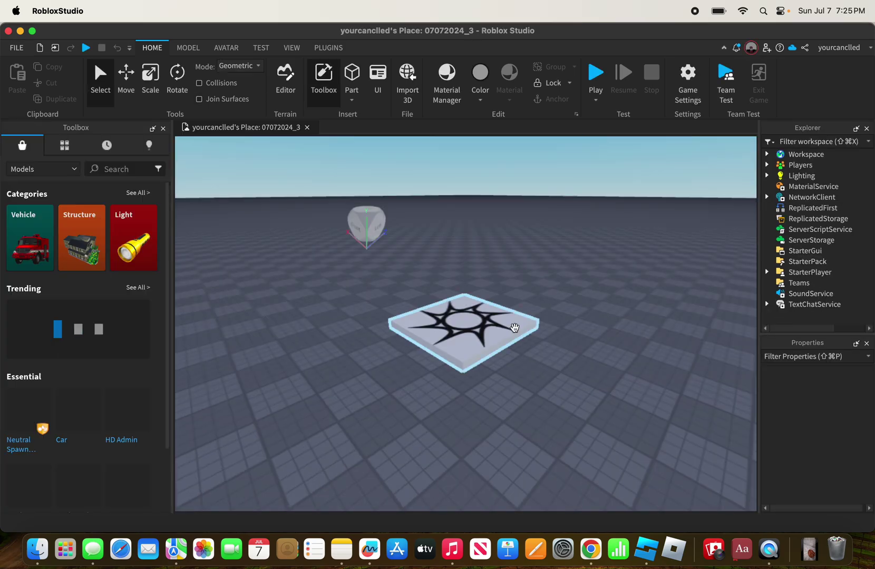
# - Add a second place to the game through the Places section of Game Settings, then close the settings
pyautogui.scroll(-5, 490, 360)
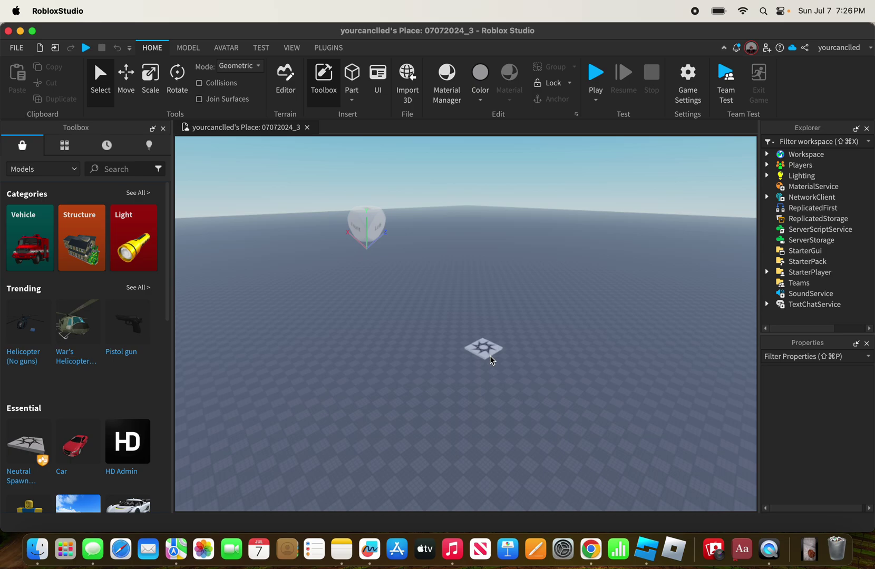
pyautogui.scroll(5, 479, 353)
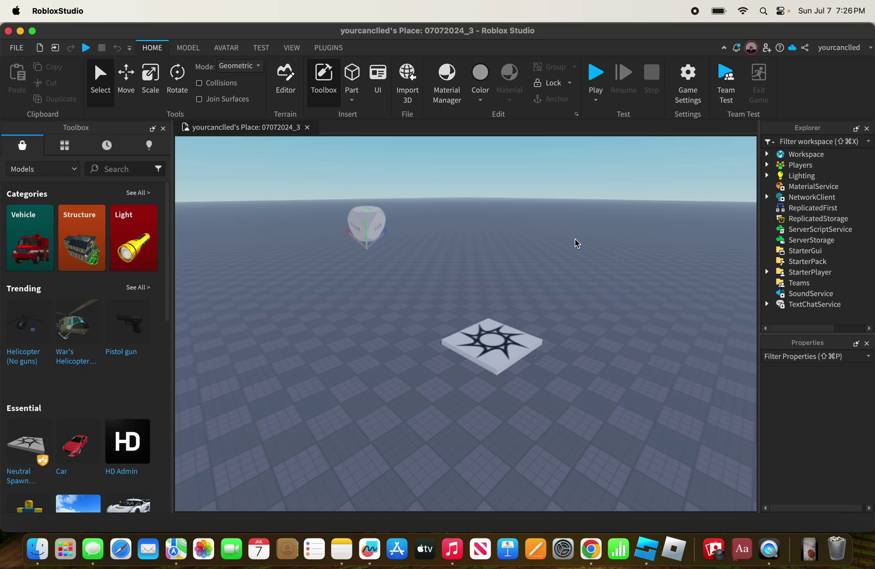
pyautogui.click(687, 87)
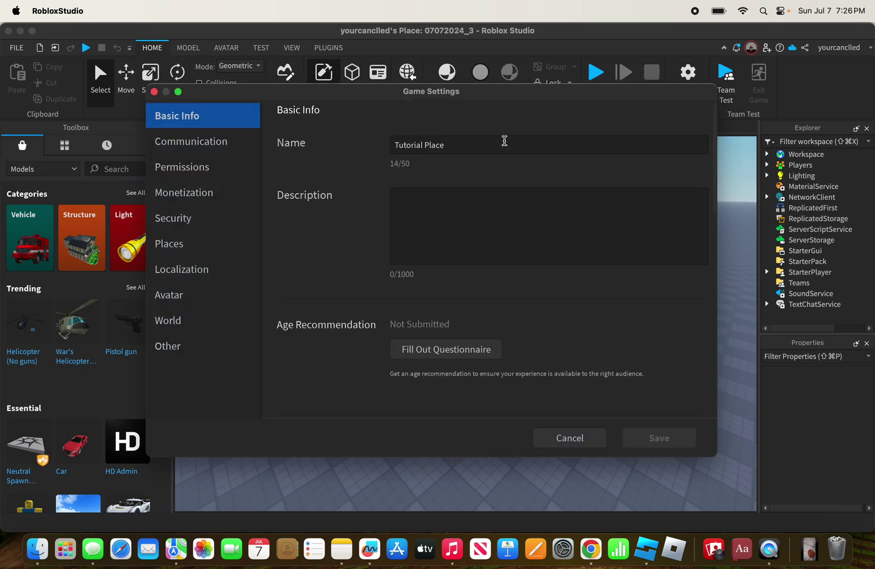
pyautogui.click(209, 248)
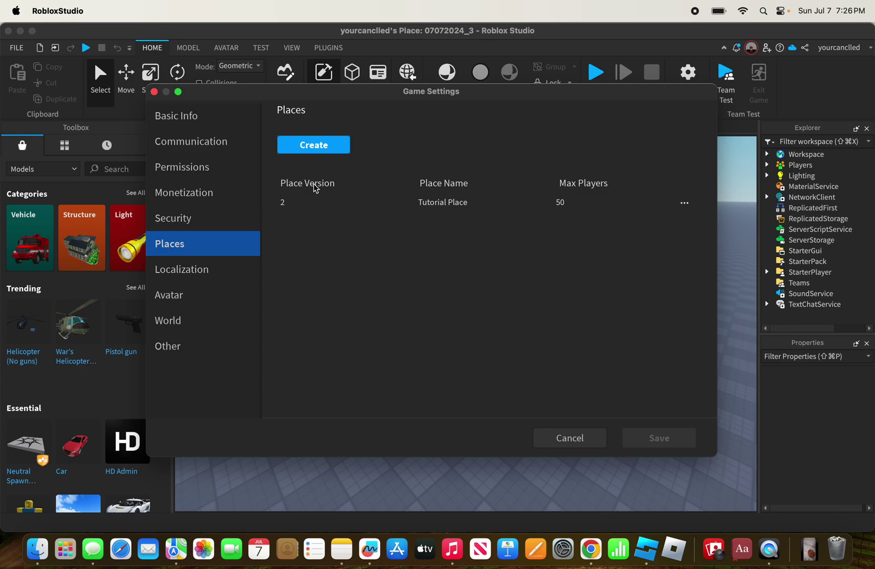
pyautogui.click(325, 156)
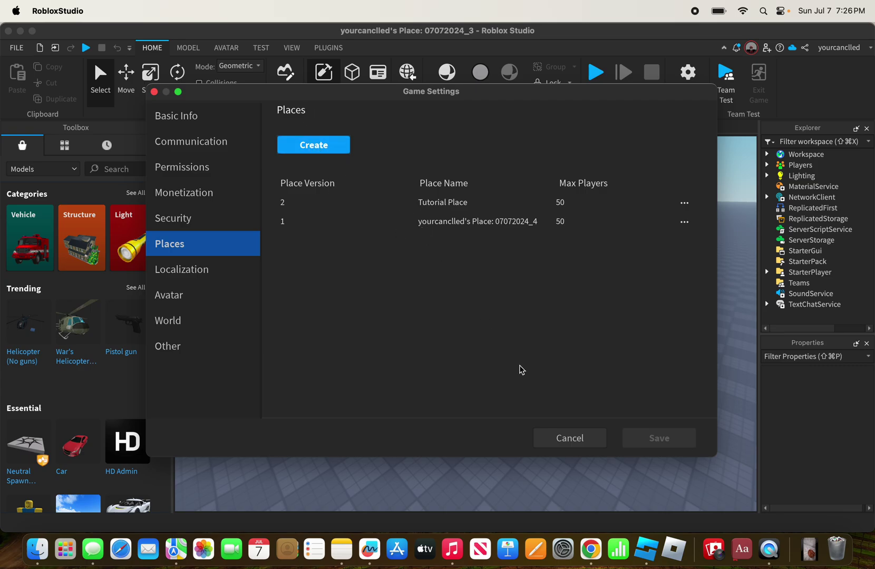
pyautogui.click(577, 440)
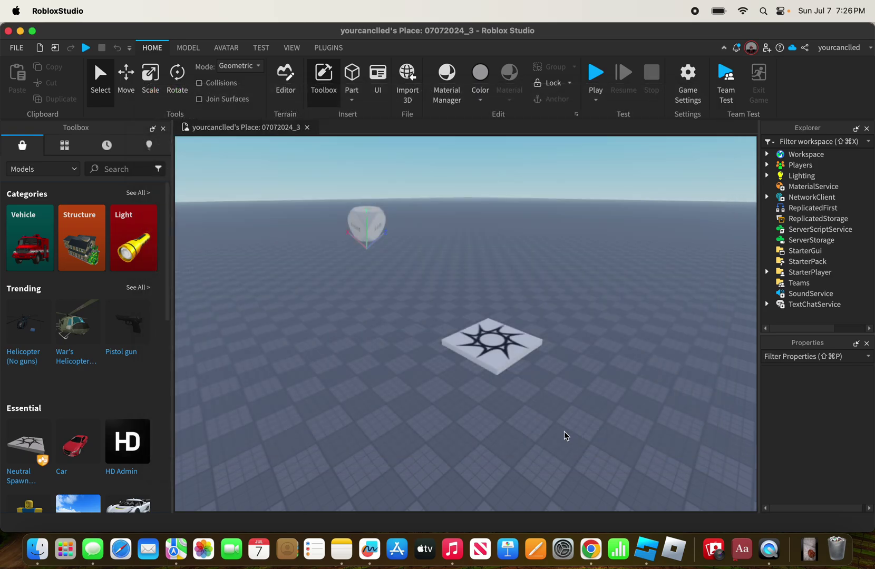
# - Close the open baseplate place and return to the Studio start page
pyautogui.click(508, 359)
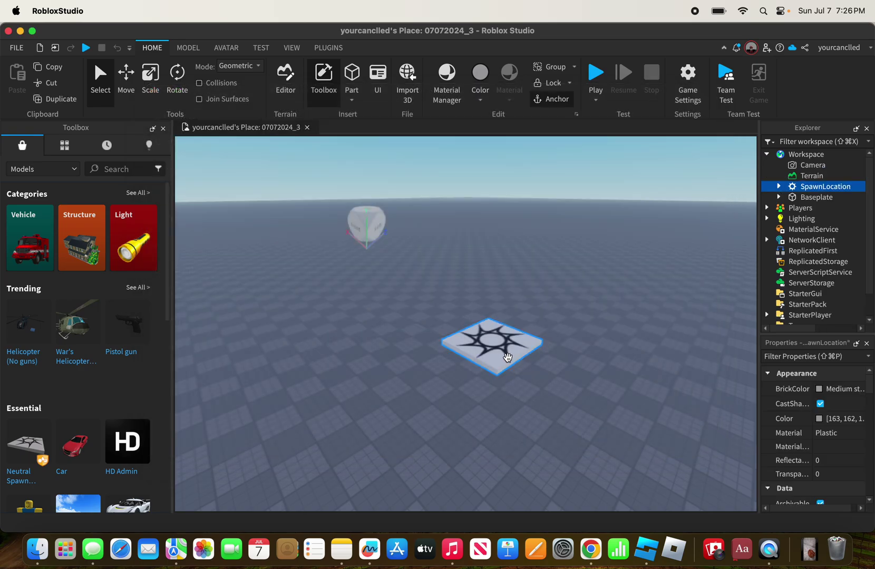
pyautogui.scroll(3, 521, 381)
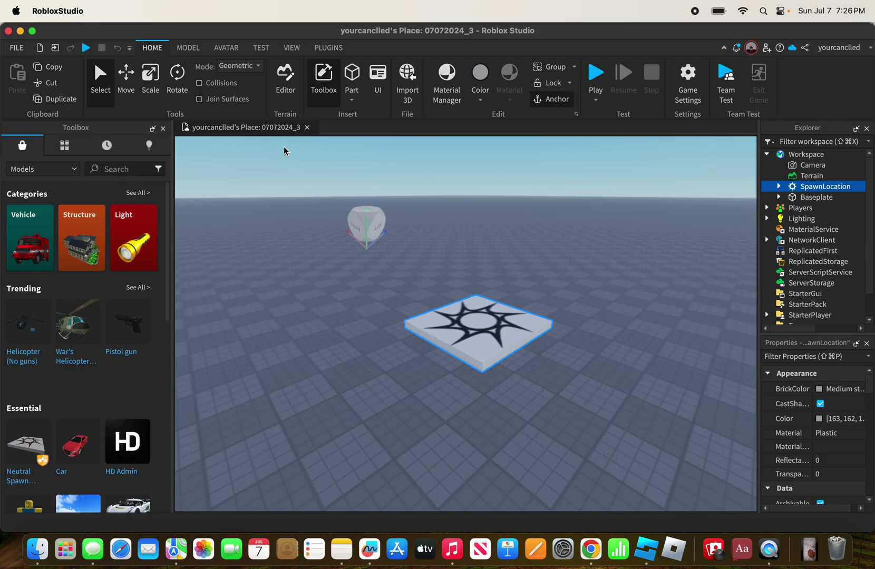
pyautogui.click(307, 127)
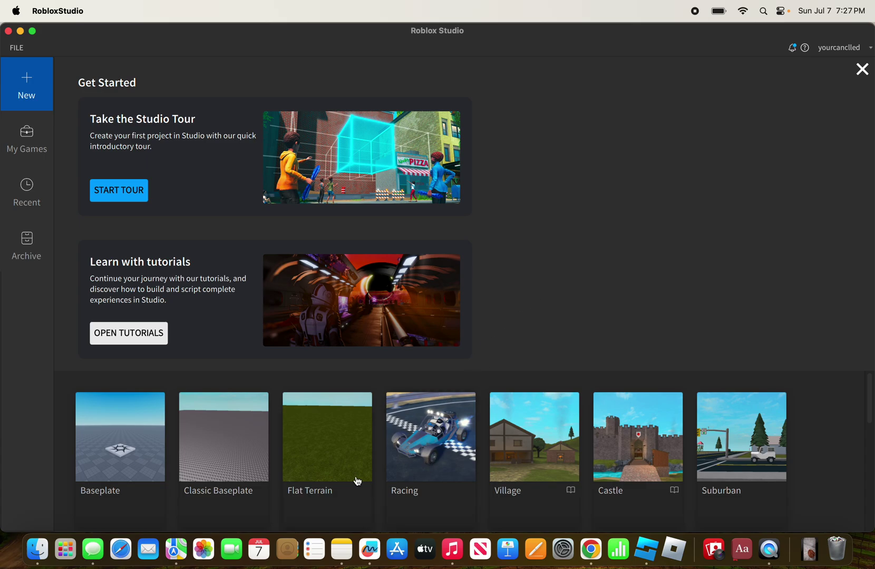
# - Start a new place from the Racing template and look over its track and race checkpoints
pyautogui.scroll(-5, 357, 482)
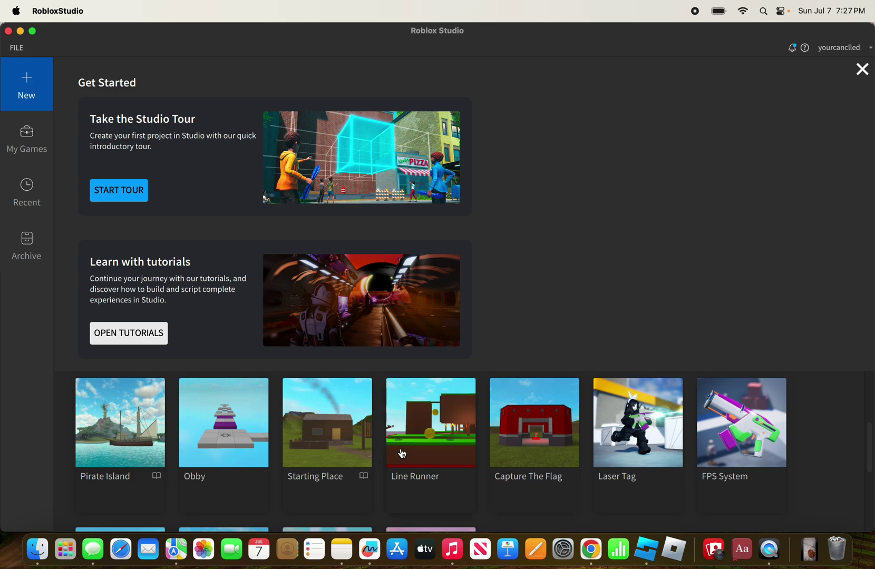
pyautogui.scroll(5, 402, 451)
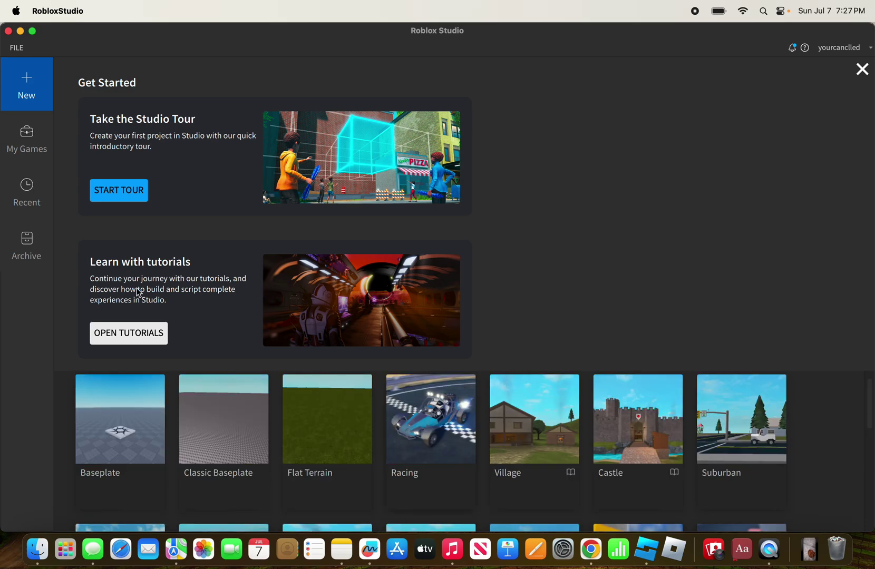
pyautogui.click(29, 159)
pyautogui.click(43, 102)
pyautogui.scroll(-3, 185, 420)
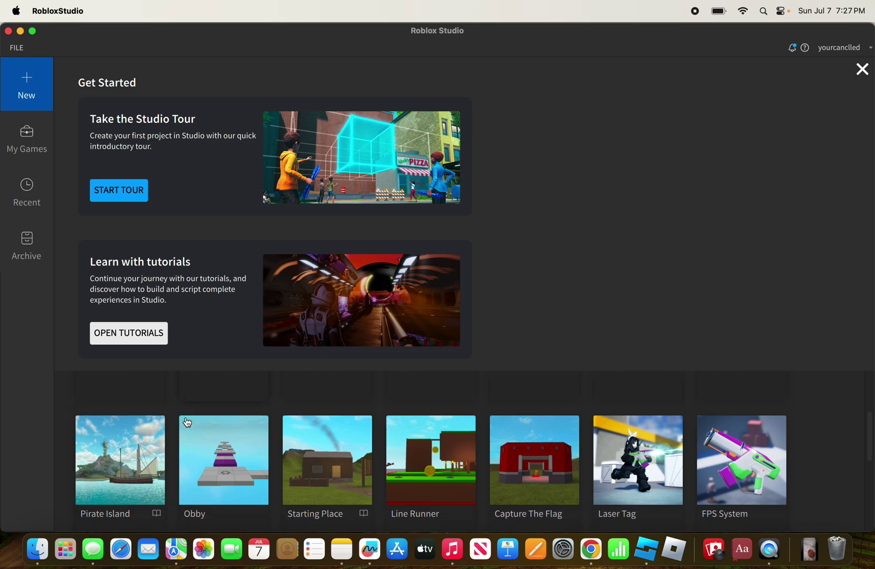
pyautogui.scroll(3, 213, 462)
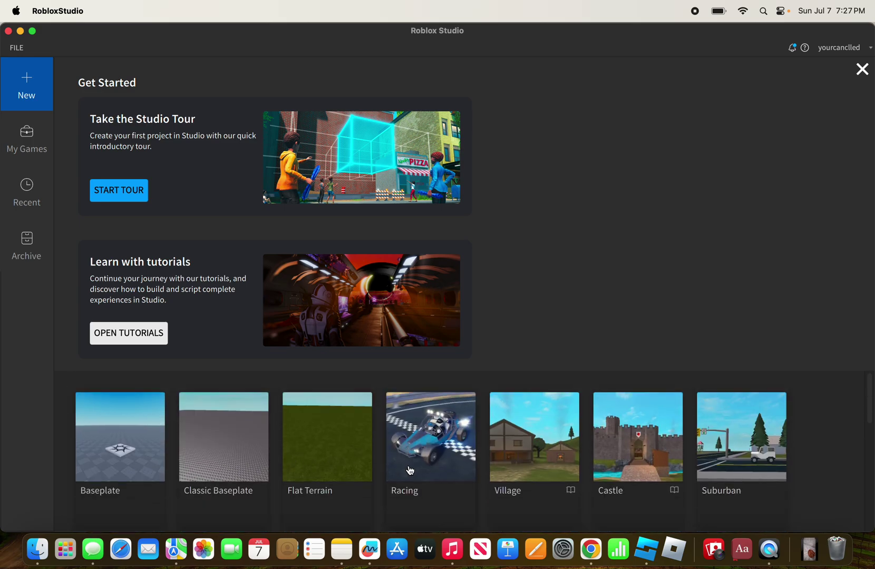
pyautogui.click(410, 471)
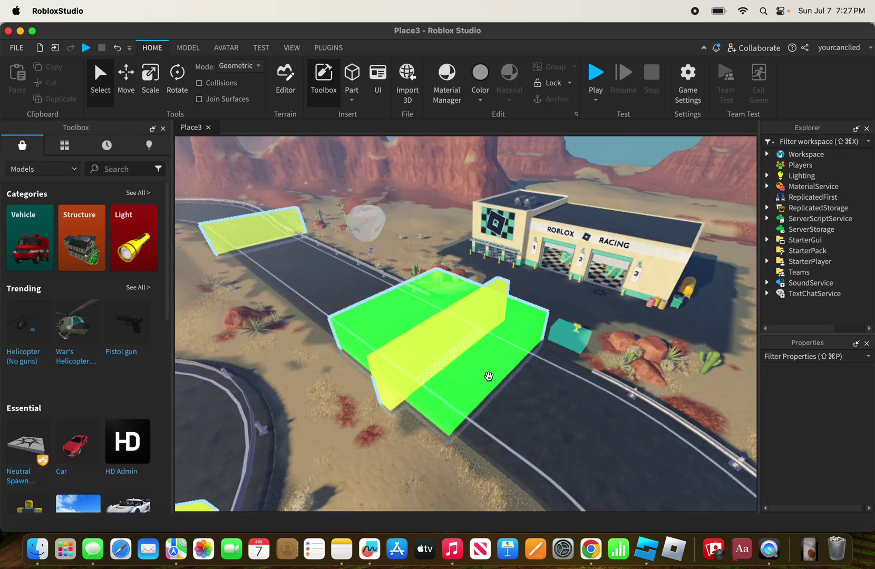
pyautogui.click(488, 376)
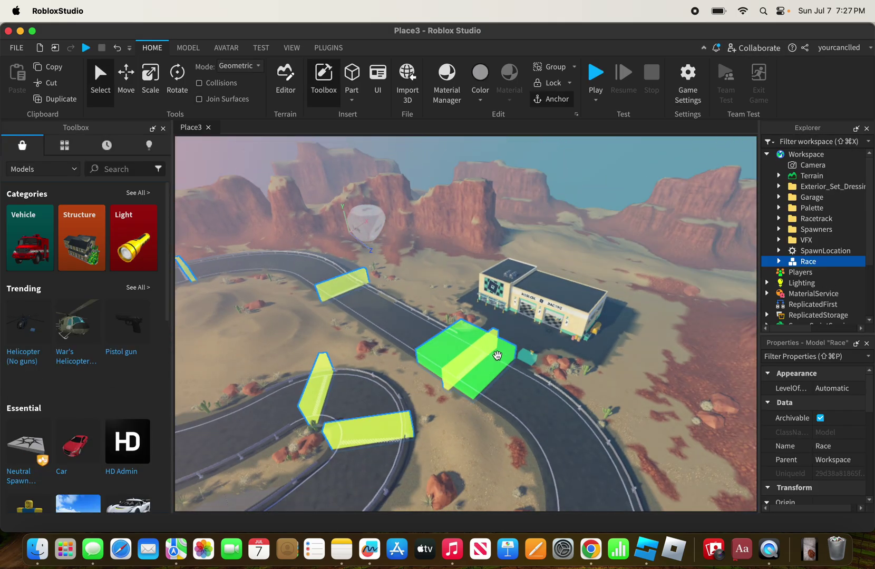
pyautogui.click(583, 159)
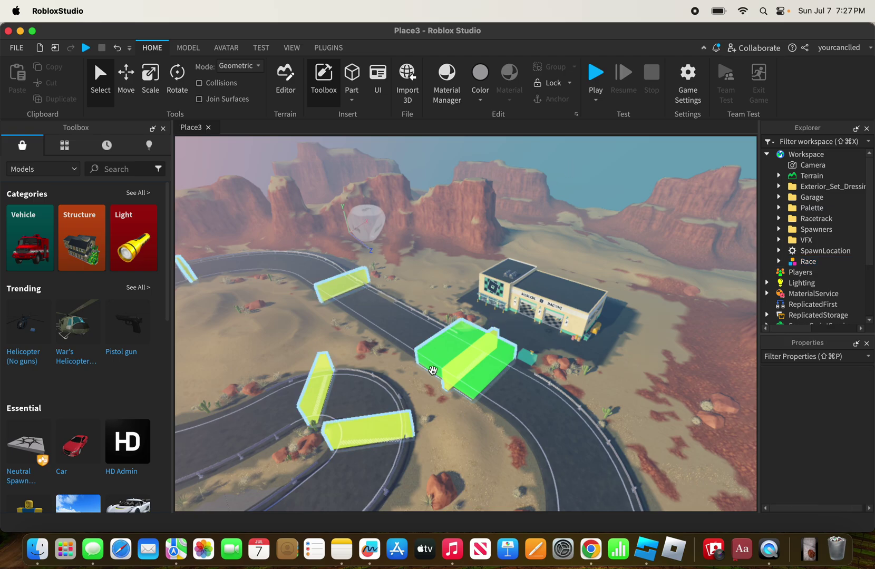
# - Examine the Race model's start area and checkpoints up close on the racing track, then clear the selection
pyautogui.scroll(5, 448, 364)
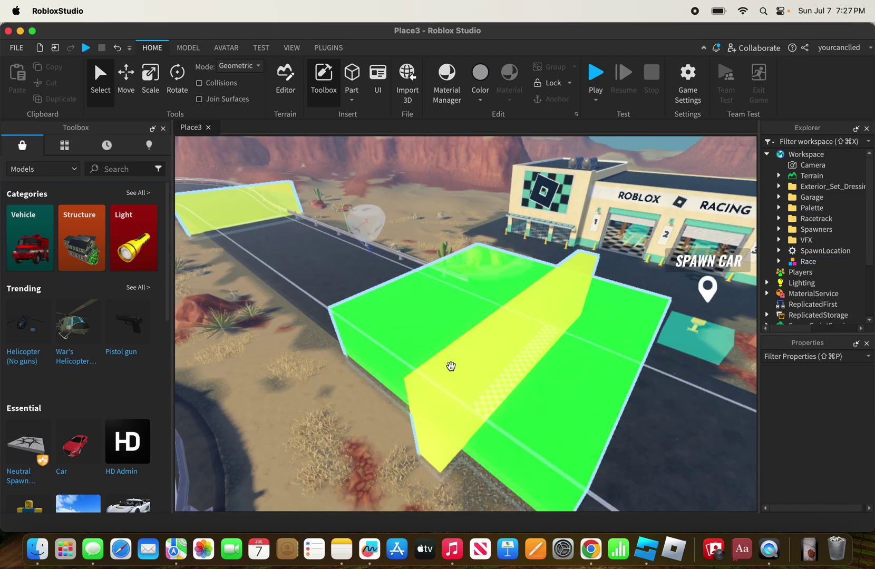
pyautogui.click(451, 366)
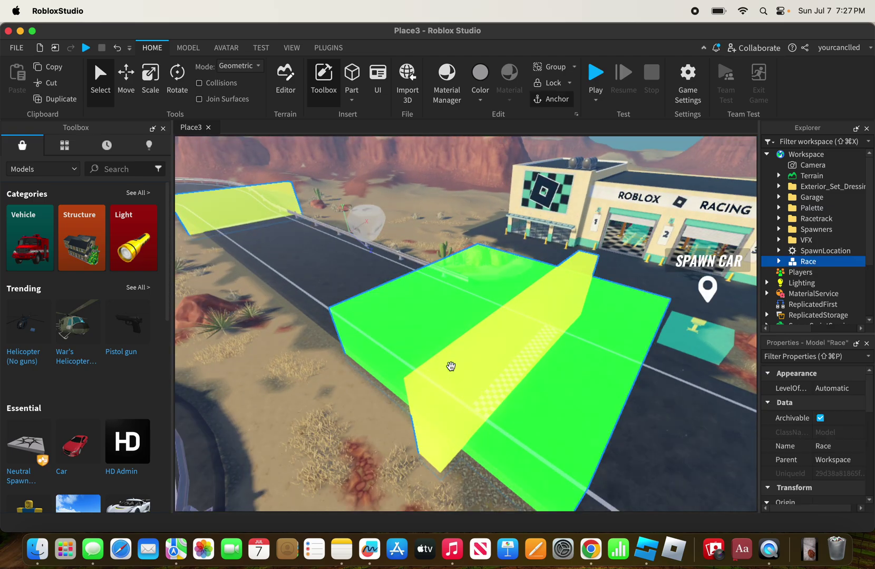
pyautogui.scroll(-5, 603, 232)
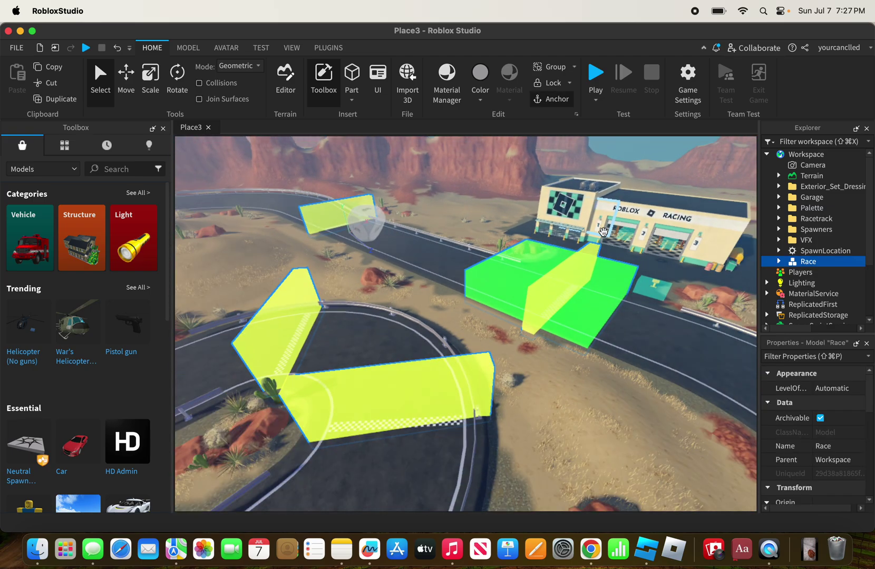
pyautogui.scroll(-2, 604, 232)
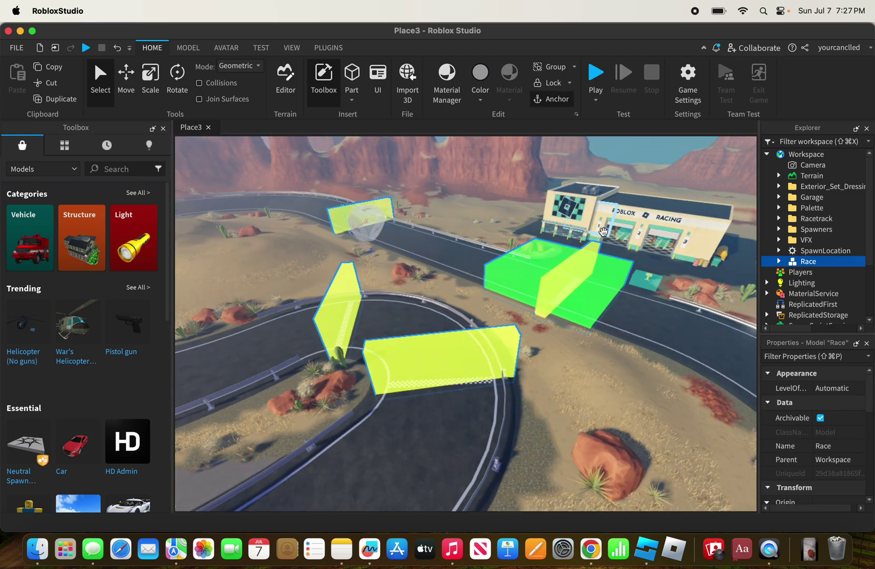
pyautogui.click(270, 264)
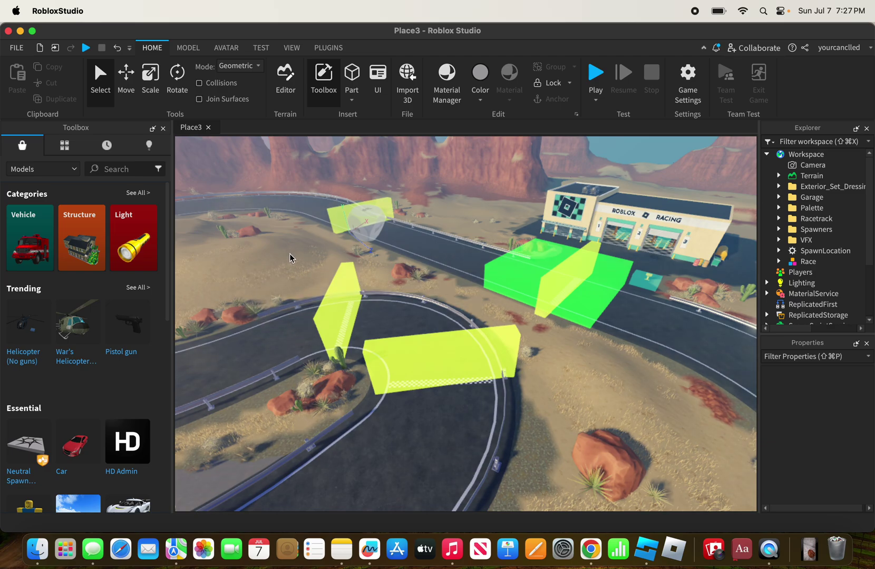
# - Publish the racing place to Roblox as a new place inside the existing "Tutorial Place" game and dismiss the publish dialog
pyautogui.click(21, 49)
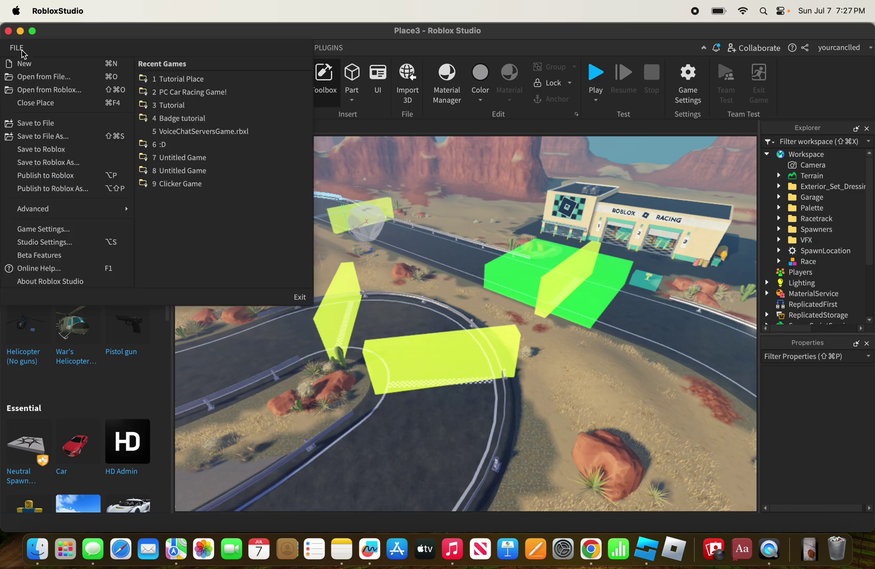
pyautogui.click(39, 192)
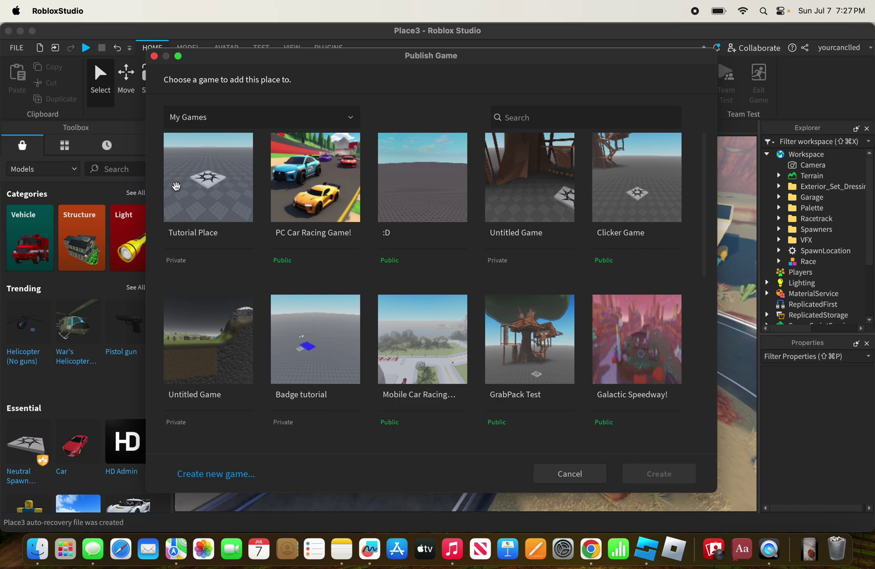
pyautogui.click(179, 186)
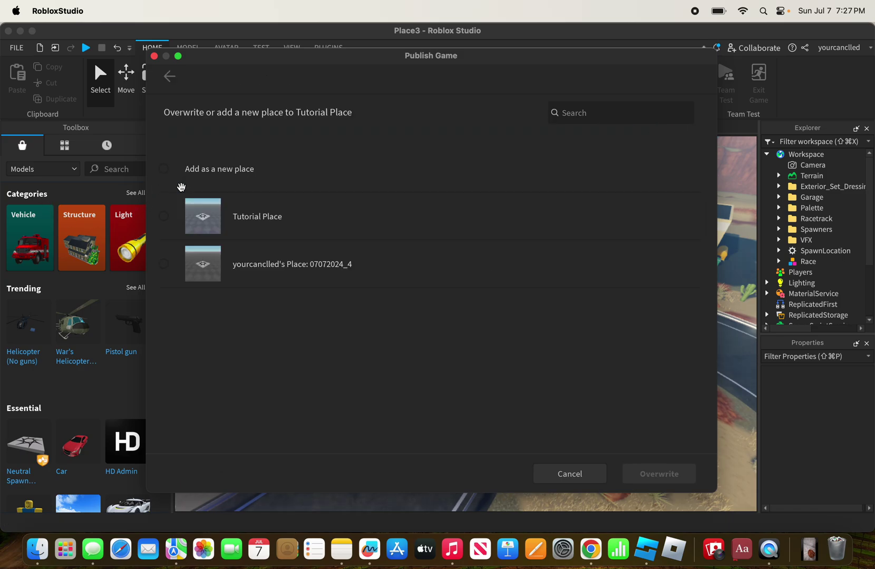
pyautogui.click(196, 173)
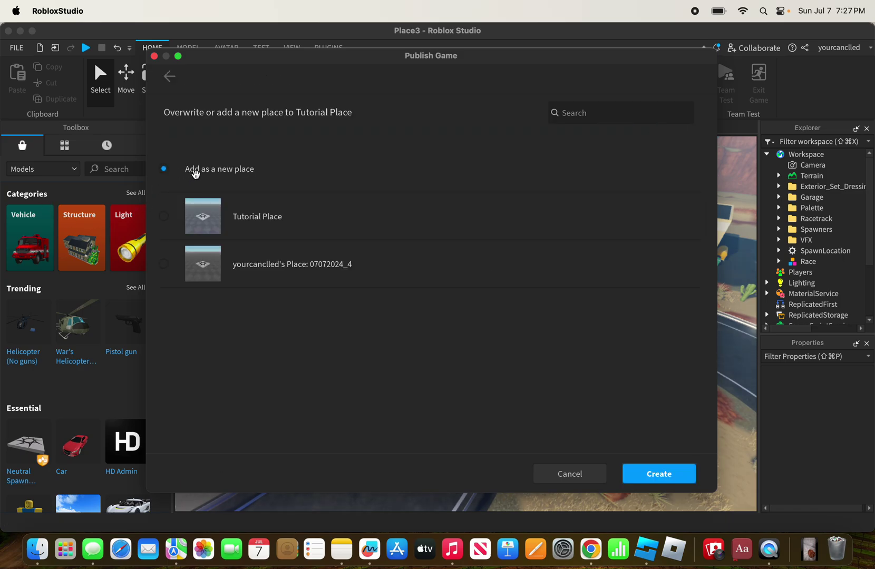
pyautogui.click(650, 476)
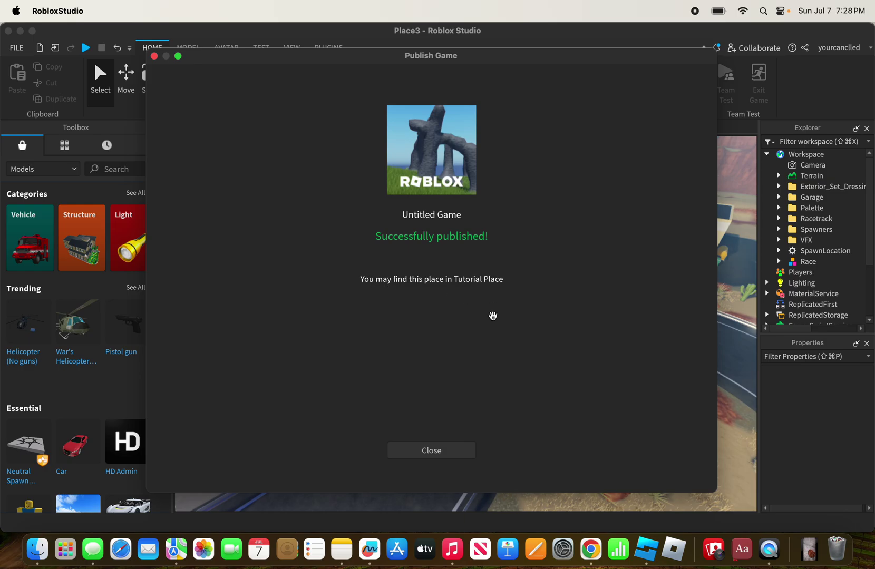
pyautogui.click(441, 452)
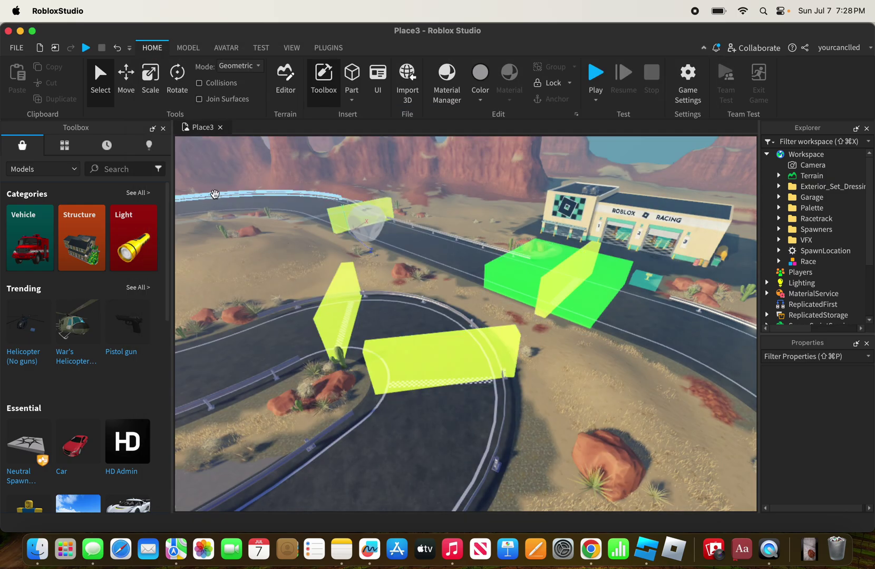
# - Close the racing place without saving changes and return to the start page
pyautogui.click(221, 128)
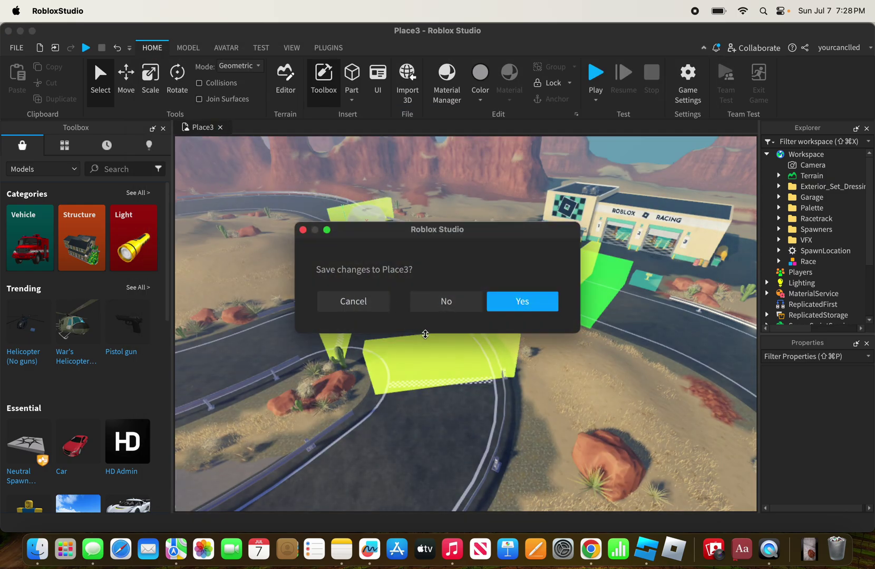
pyautogui.click(446, 301)
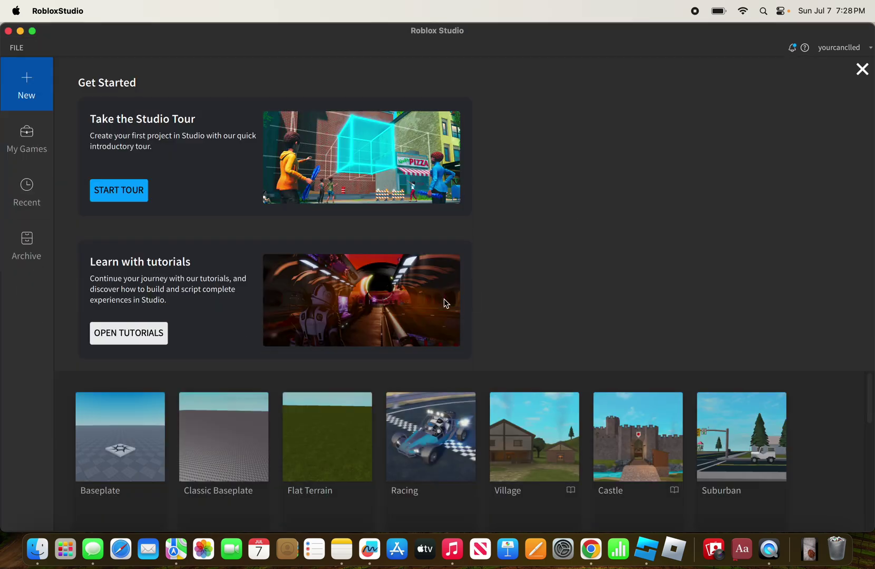
pyautogui.click(153, 453)
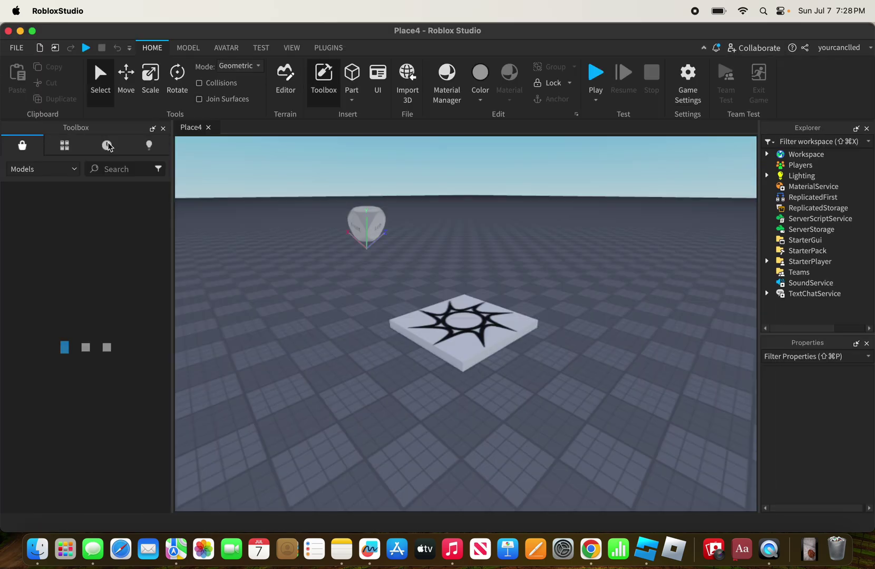
pyautogui.click(210, 128)
pyautogui.click(447, 302)
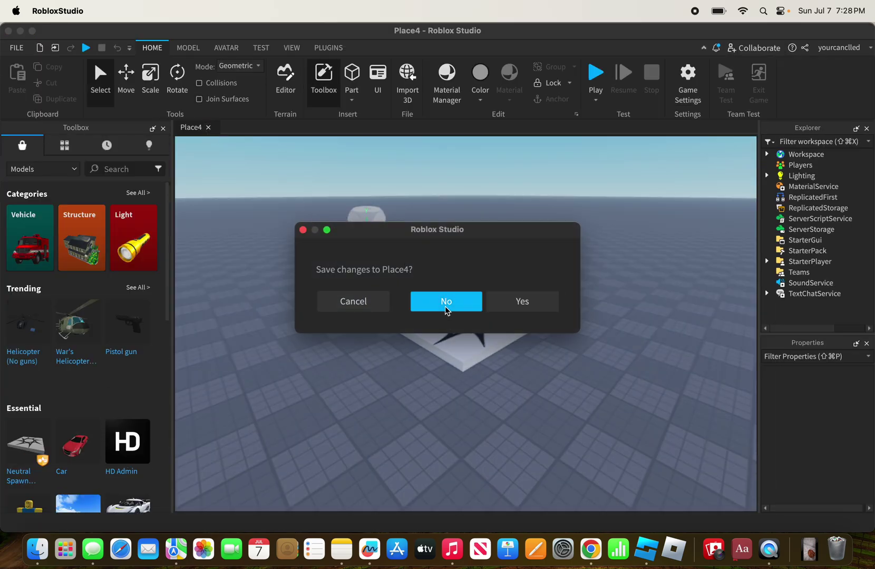
# - Open the published "Tutorial Place" game from the account's own games
pyautogui.click(26, 140)
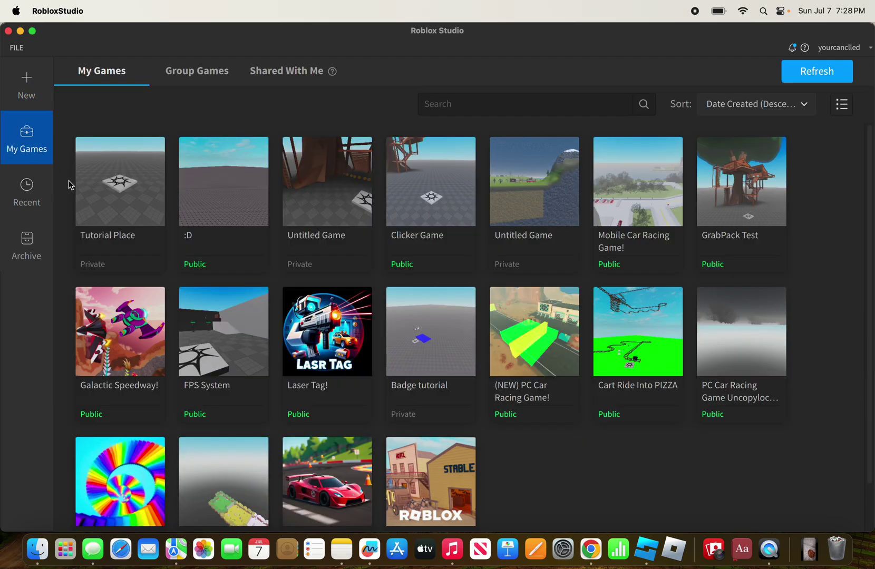
pyautogui.click(110, 200)
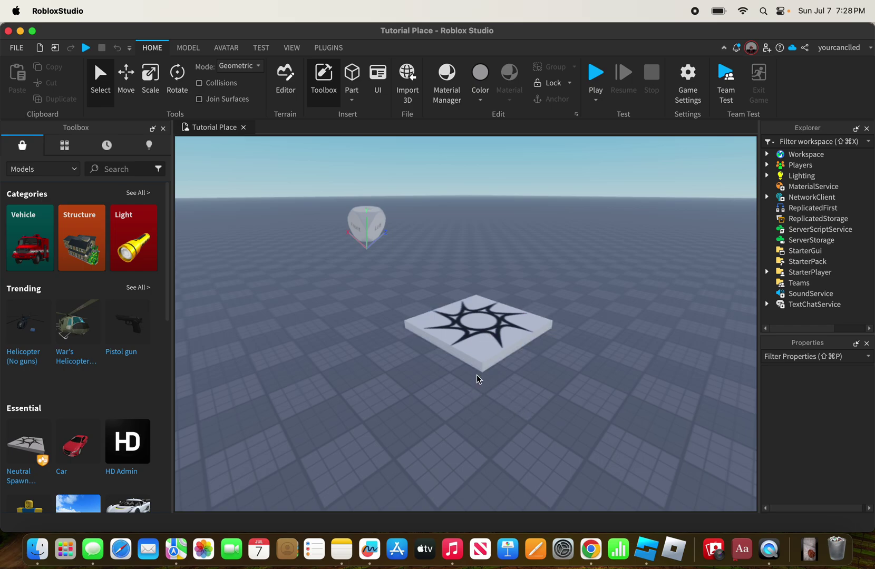
pyautogui.click(473, 352)
pyautogui.click(616, 366)
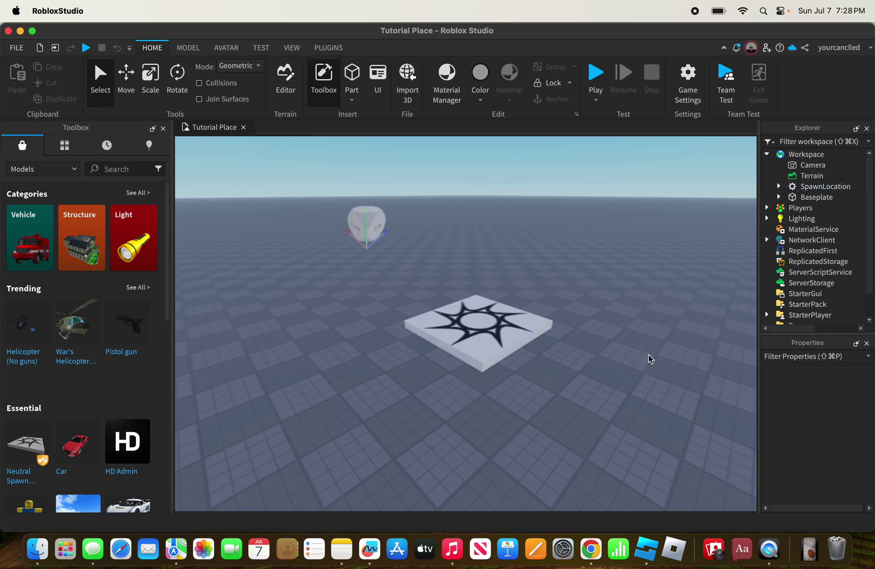
# - Add a ScreenGui to StarterGui and insert a Frame inside it
pyautogui.click(804, 295)
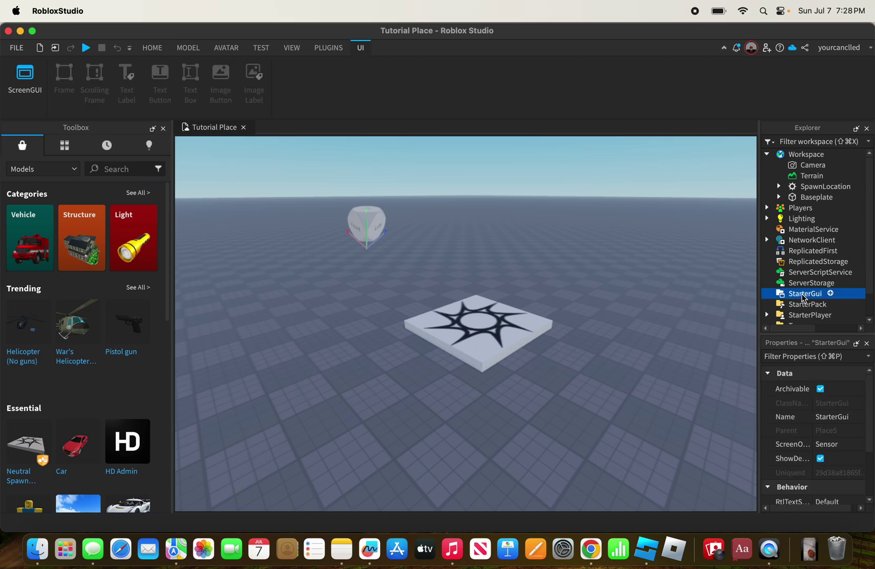
pyautogui.click(832, 294)
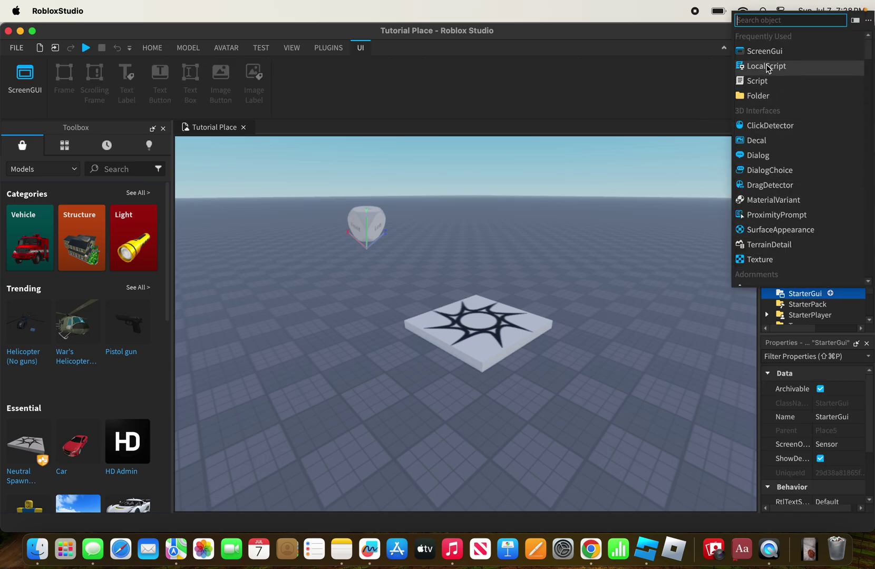
pyautogui.click(766, 51)
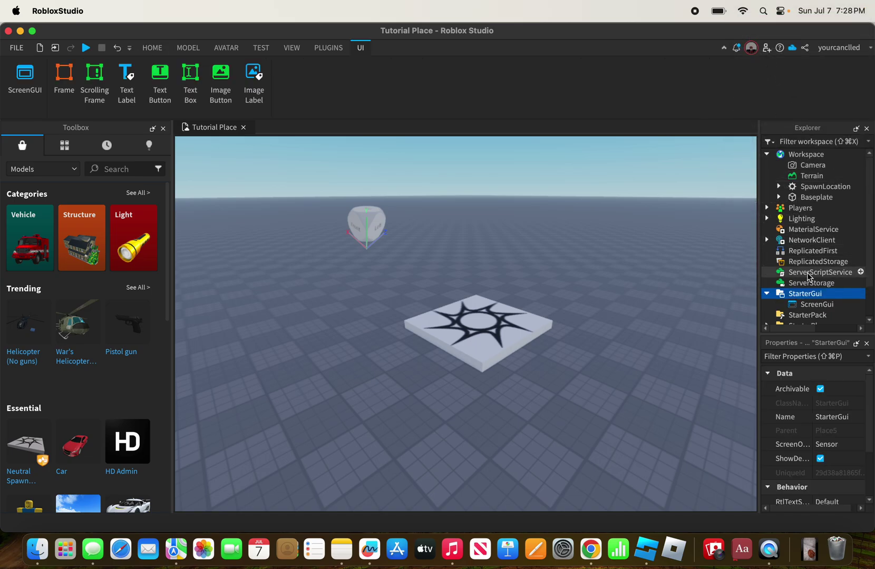
pyautogui.click(819, 305)
pyautogui.click(843, 305)
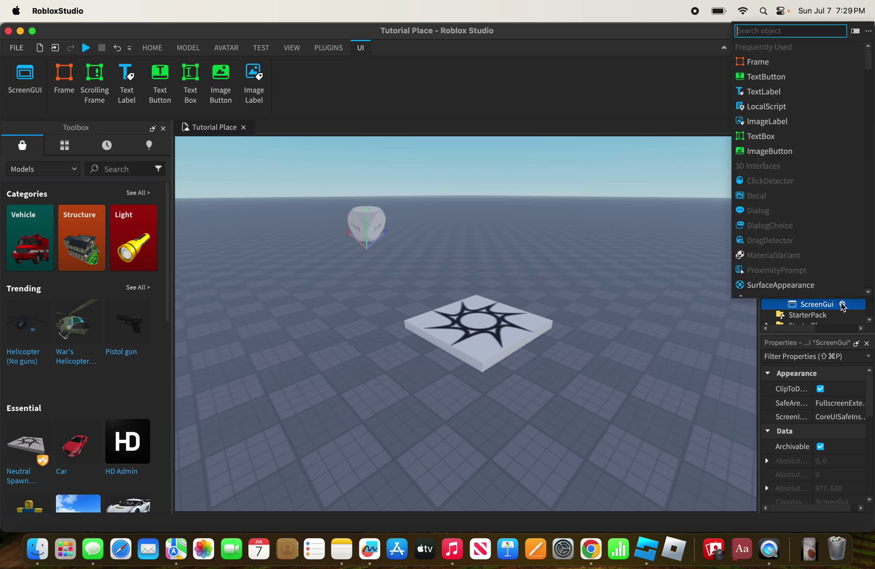
pyautogui.click(758, 64)
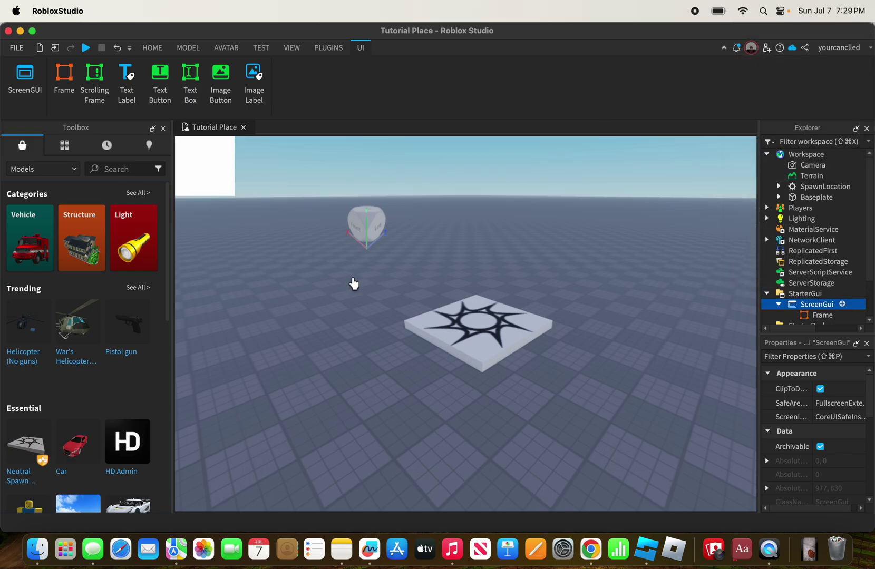
# - Enlarge the white Frame to about 357 x 299 and place it near the viewport's upper-right corner, about 46 from the top and 18 from the right
pyautogui.click(217, 162)
pyautogui.moveTo(213, 180); pyautogui.dragTo(694, 290)
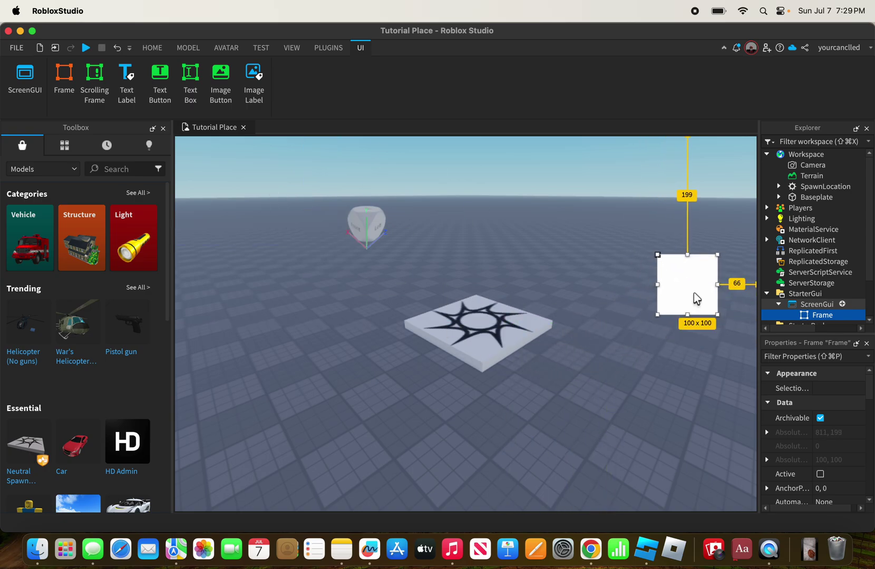
pyautogui.moveTo(687, 254); pyautogui.dragTo(687, 214)
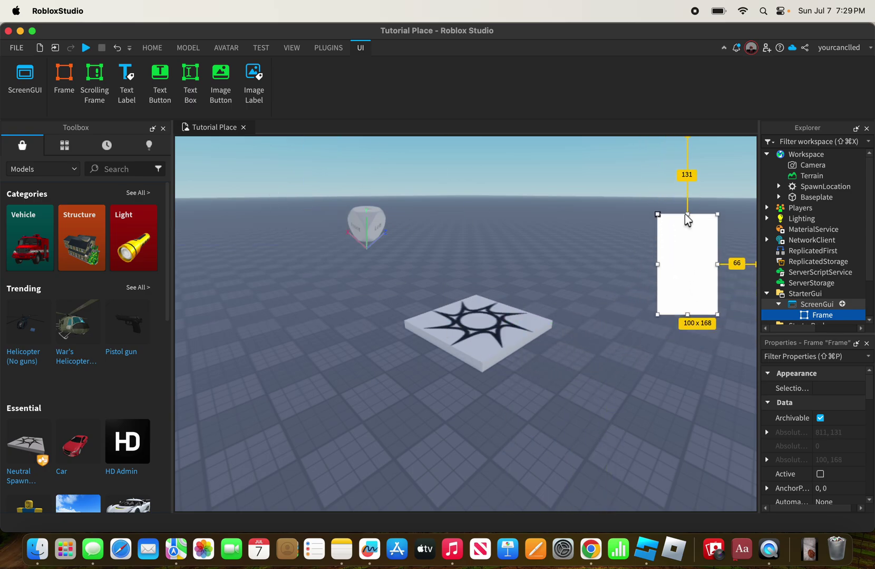
pyautogui.moveTo(656, 263); pyautogui.dragTo(611, 264)
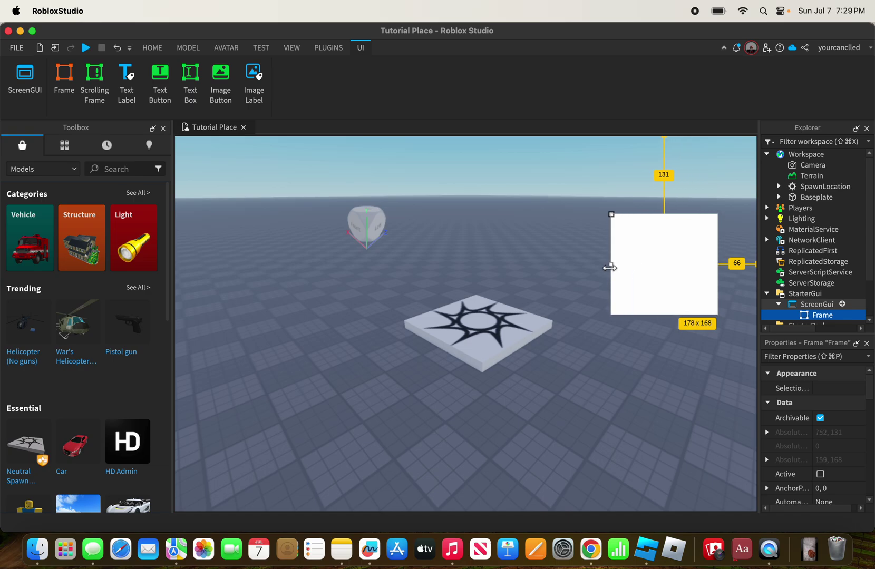
pyautogui.moveTo(717, 264); pyautogui.dragTo(745, 264)
pyautogui.moveTo(676, 214); pyautogui.dragTo(676, 171)
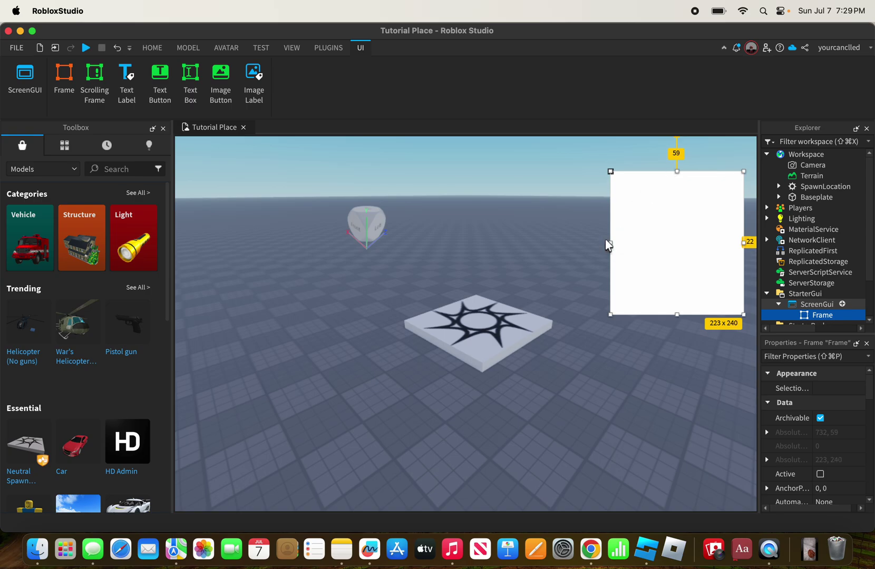
pyautogui.moveTo(611, 243); pyautogui.dragTo(544, 243)
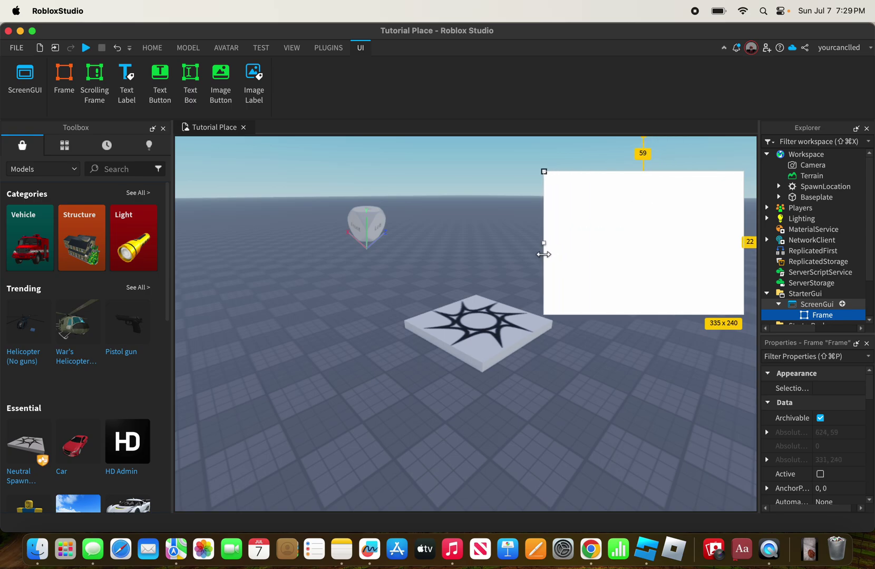
pyautogui.moveTo(644, 172); pyautogui.dragTo(644, 137)
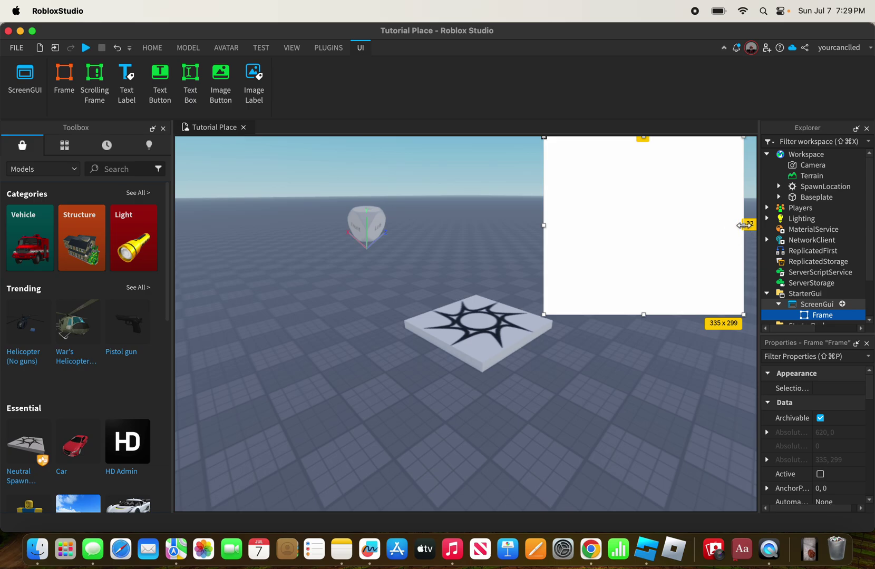
pyautogui.moveTo(744, 225); pyautogui.dragTo(783, 227)
pyautogui.moveTo(610, 229)
pyautogui.mouseDown()
pyautogui.moveTo(631, 283)
pyautogui.moveTo(619, 256)
pyautogui.moveTo(623, 235)
pyautogui.mouseUp()
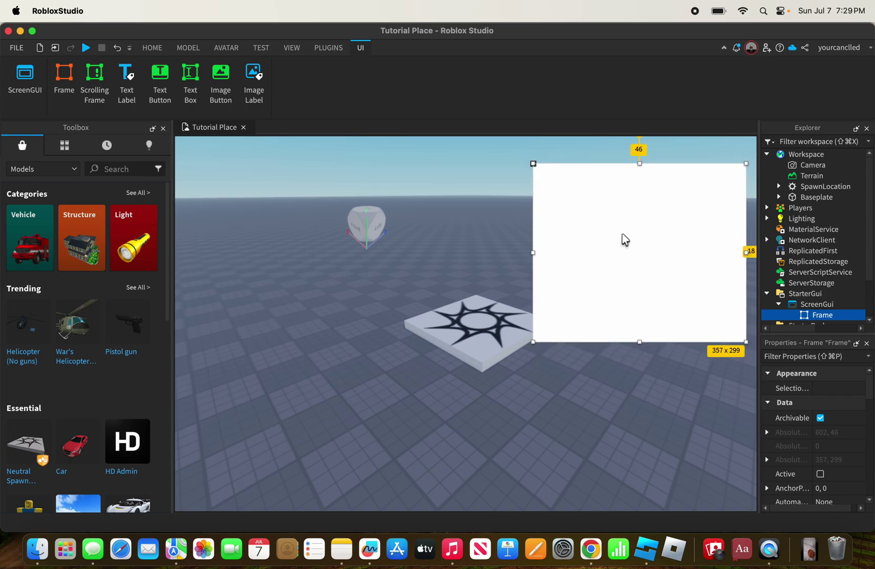
# - Insert the saved ScreenGui model from the account's own creations and move it from Workspace into StarterGui
pyautogui.click(155, 148)
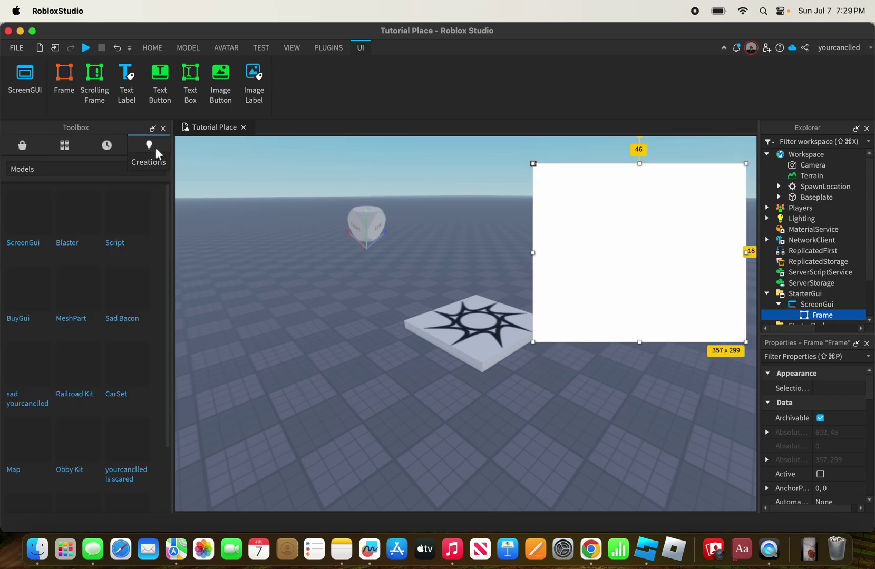
pyautogui.click(40, 228)
pyautogui.scroll(-2, 797, 210)
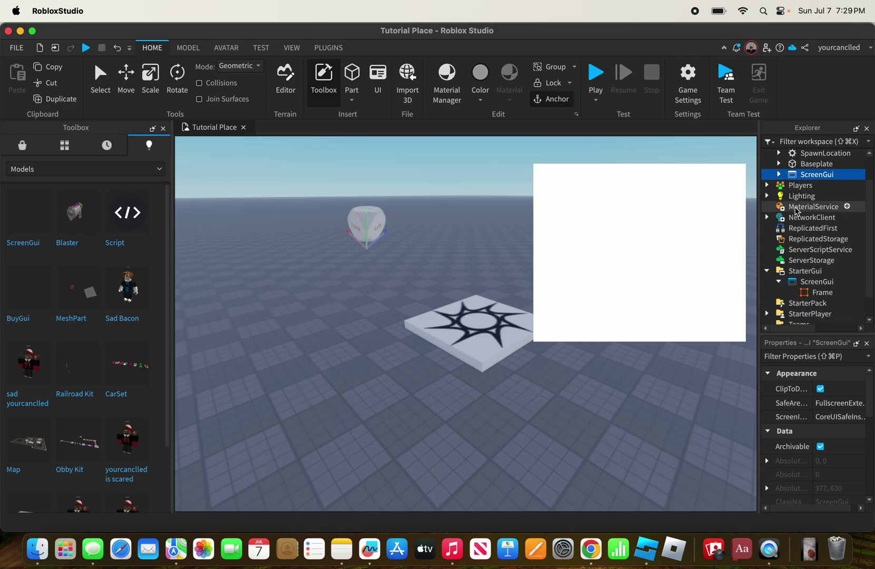
pyautogui.moveTo(809, 178); pyautogui.dragTo(801, 271)
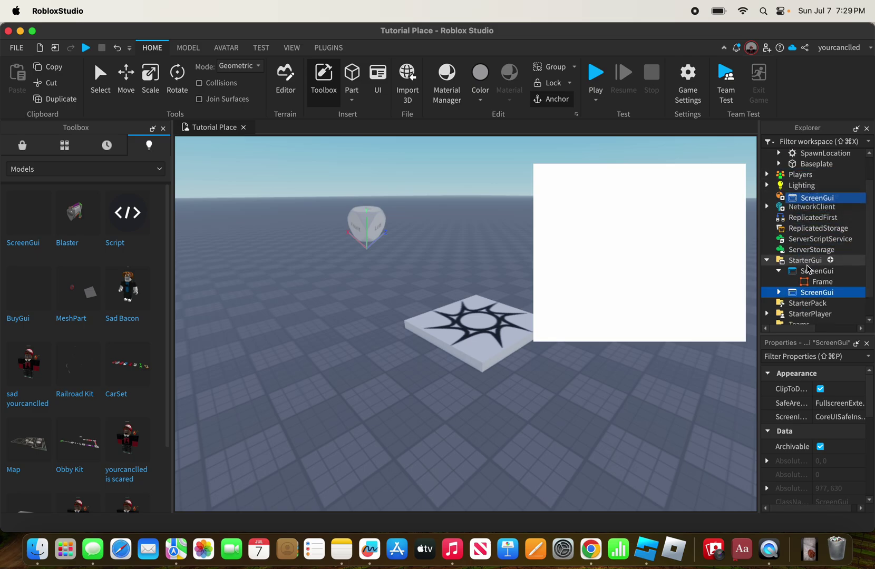
# - Expand the inserted ScreenGui and its Frame in the object hierarchy to examine their contents
pyautogui.scroll(-2, 796, 275)
pyautogui.click(779, 265)
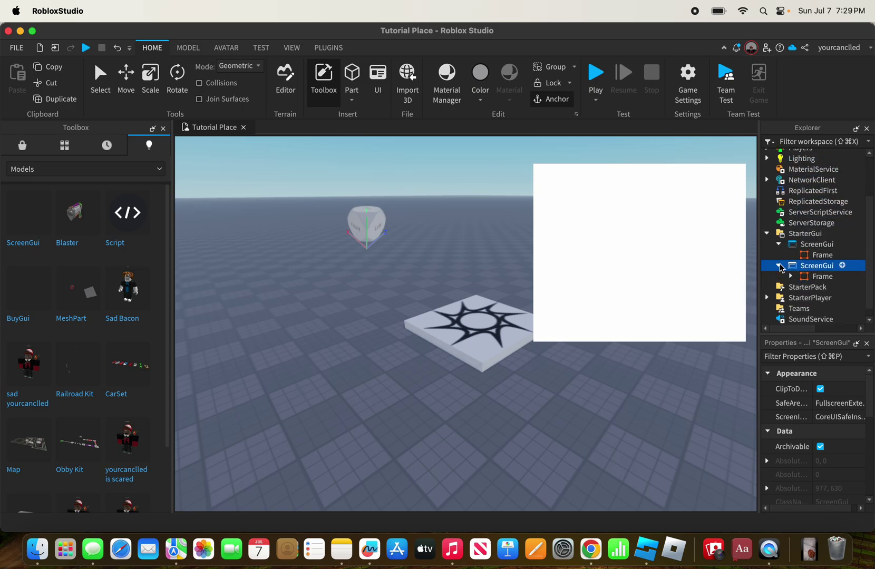
pyautogui.click(792, 276)
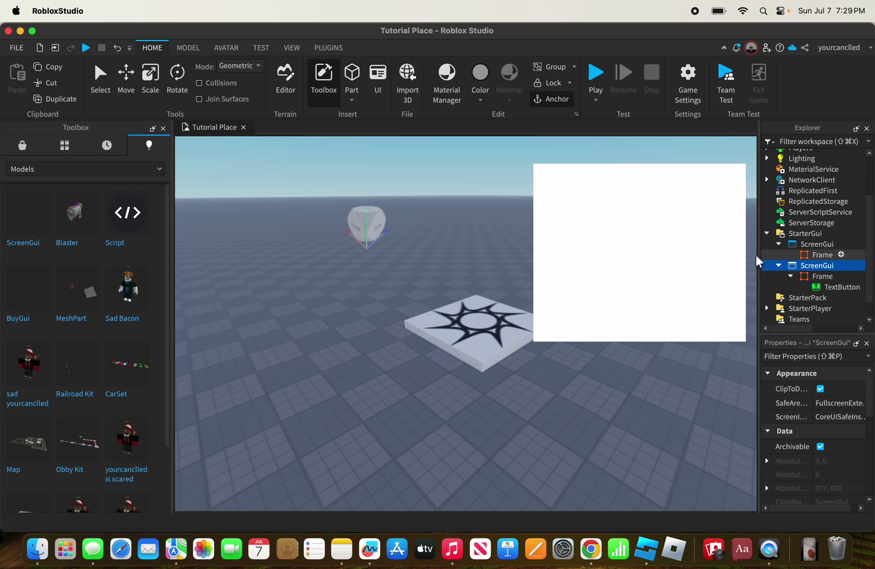
# - Replace the duplicate ScreenGui with the saved BuyGui model, accept its script notice, and expand its hierarchy down to BuyFrameJeep's contents
pyautogui.click(21, 306)
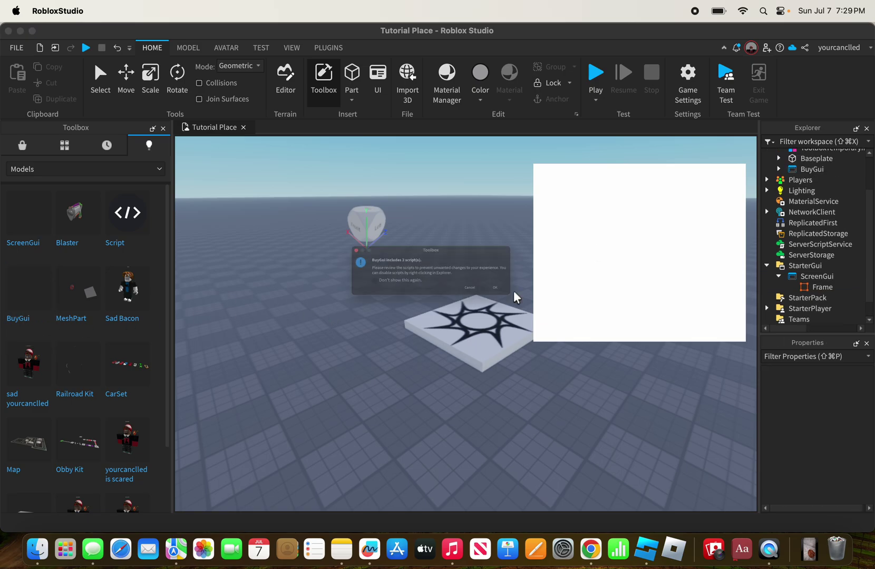
pyautogui.click(560, 301)
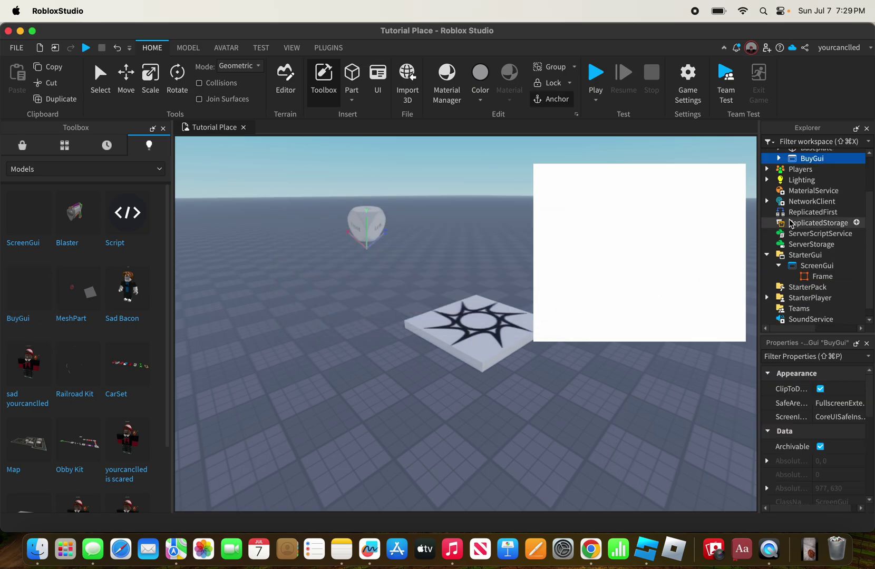
pyautogui.click(779, 159)
pyautogui.click(791, 169)
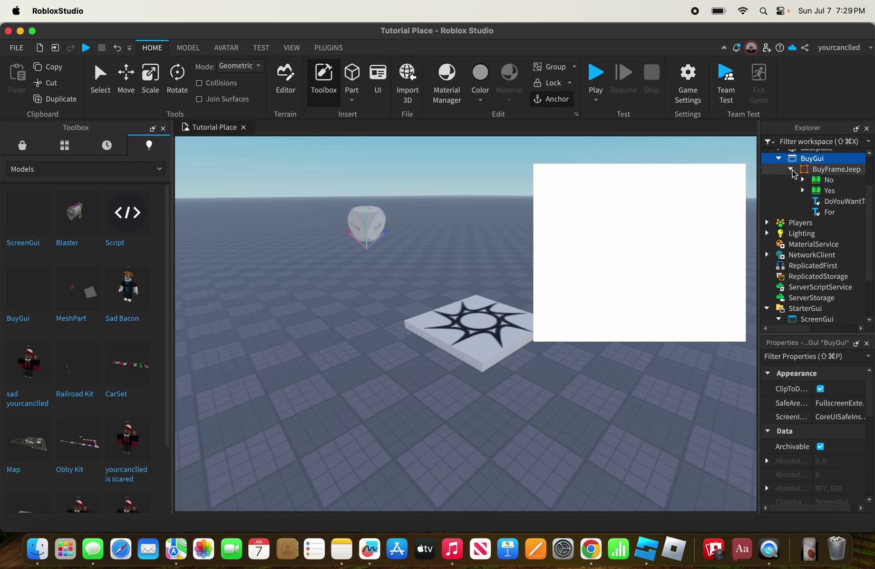
# - Move the Yes and No text buttons out of BuyFrameJeep into the ScreenGui under StarterGui
pyautogui.click(817, 191)
pyautogui.scroll(-2, 816, 194)
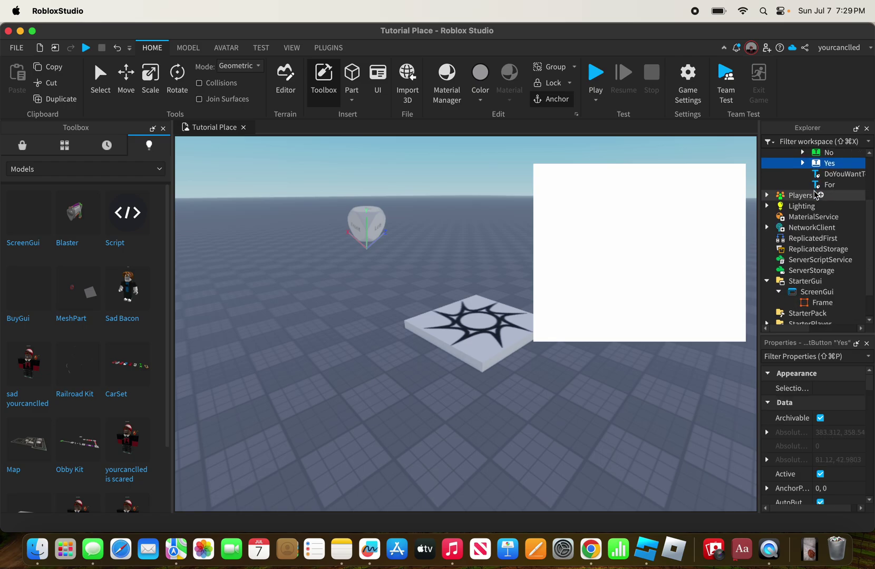
pyautogui.moveTo(823, 163); pyautogui.dragTo(799, 293)
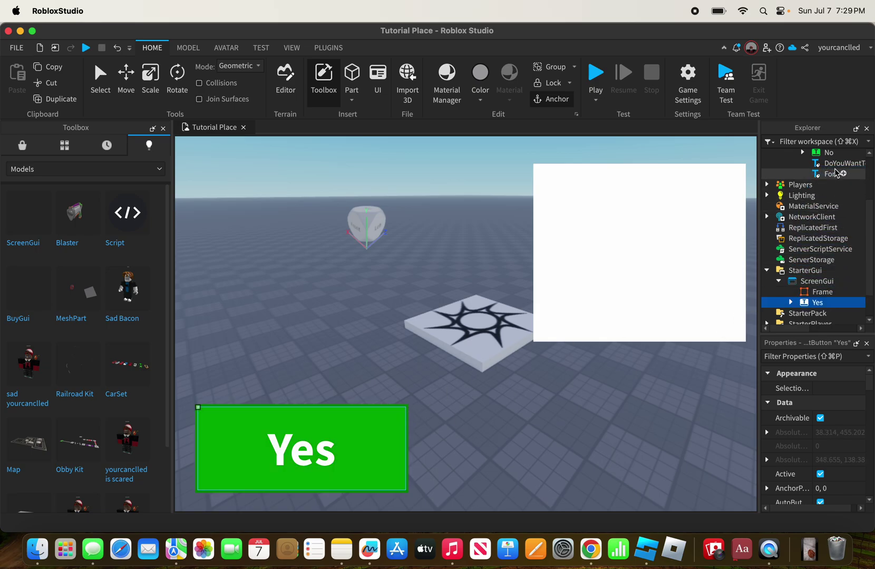
pyautogui.moveTo(833, 154); pyautogui.dragTo(817, 287)
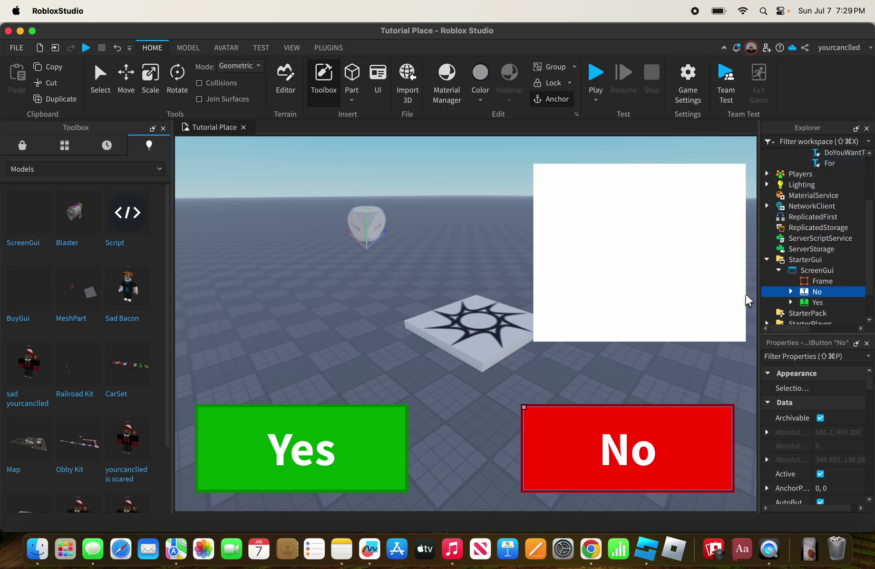
pyautogui.click(778, 271)
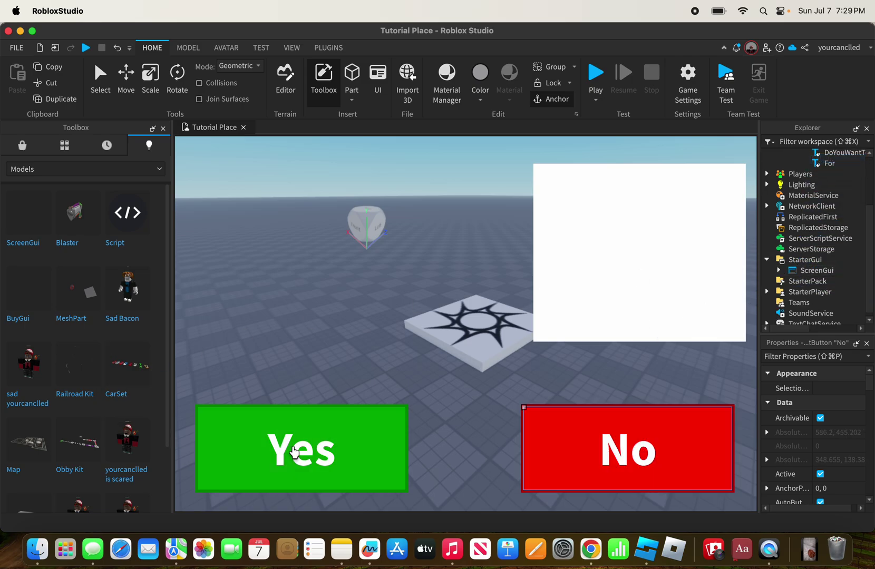
pyautogui.click(779, 270)
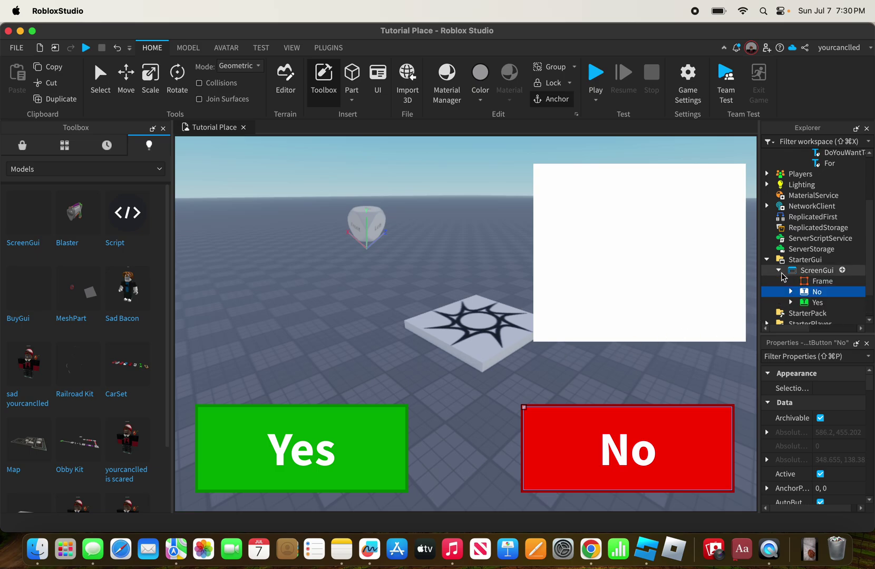
# - Shrink the Yes button to about 84 x 68 and the No button to about 97 x 69, placing them at the white frame's lower-left and lower-right
pyautogui.click(808, 305)
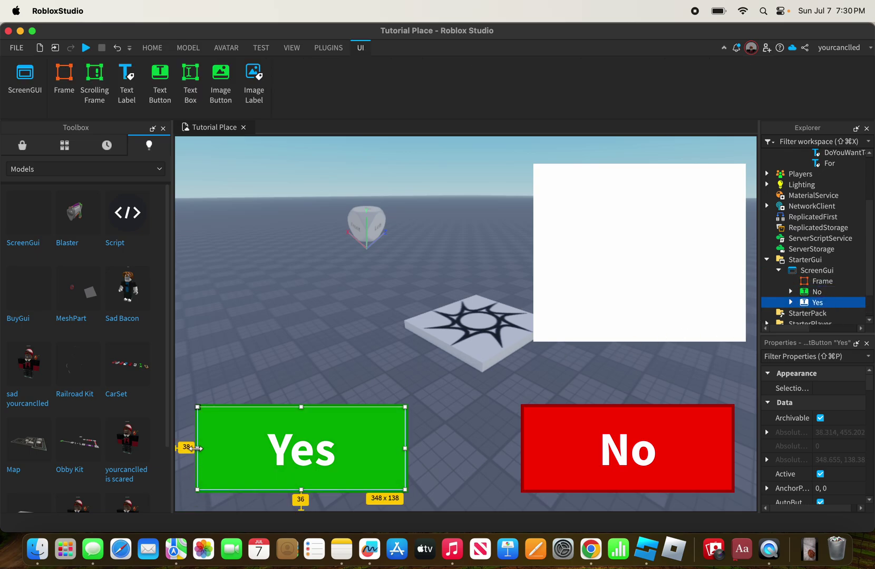
pyautogui.moveTo(198, 448); pyautogui.dragTo(580, 333)
pyautogui.click(607, 454)
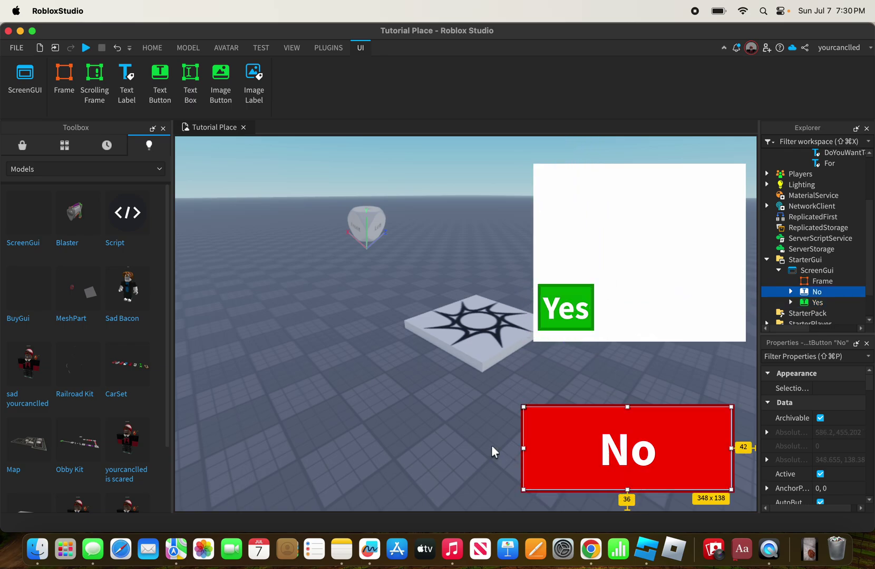
pyautogui.moveTo(523, 448); pyautogui.dragTo(671, 447)
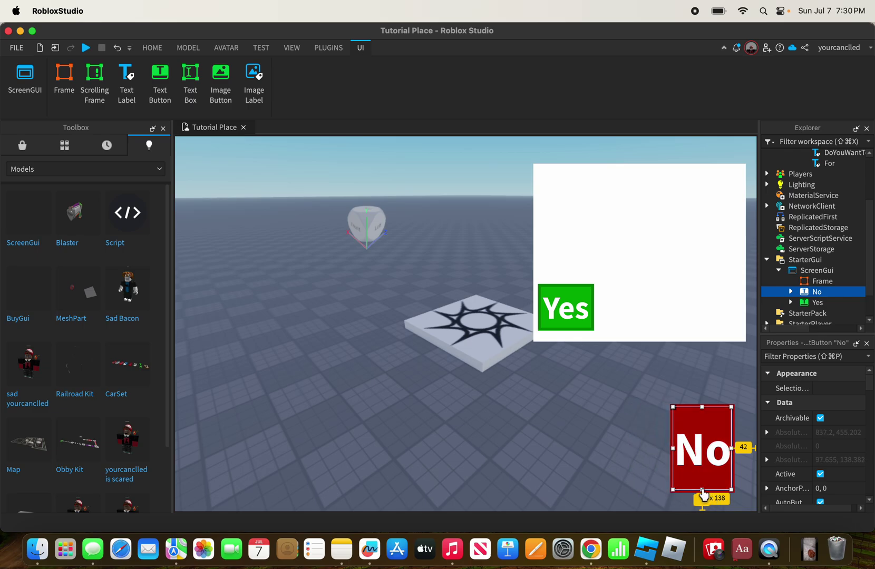
pyautogui.moveTo(703, 493); pyautogui.dragTo(687, 319)
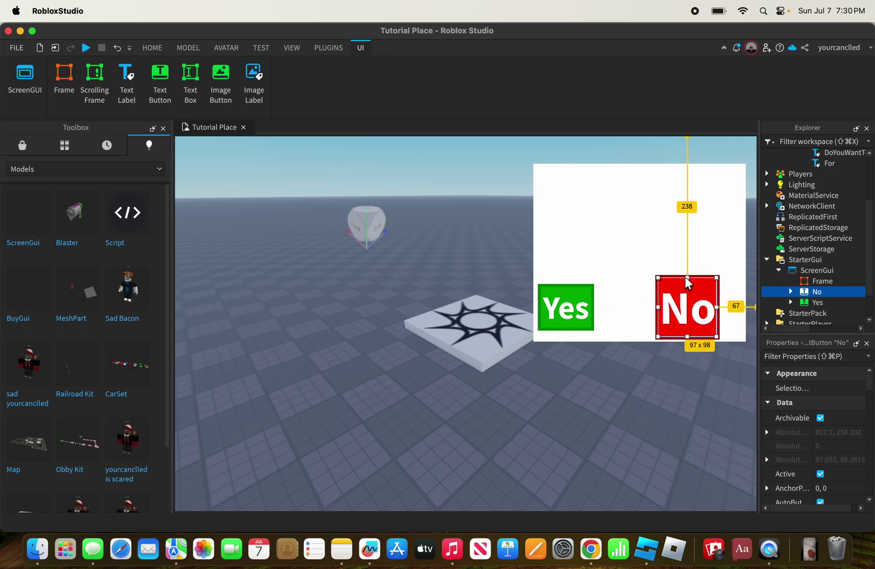
pyautogui.moveTo(687, 282); pyautogui.dragTo(689, 315)
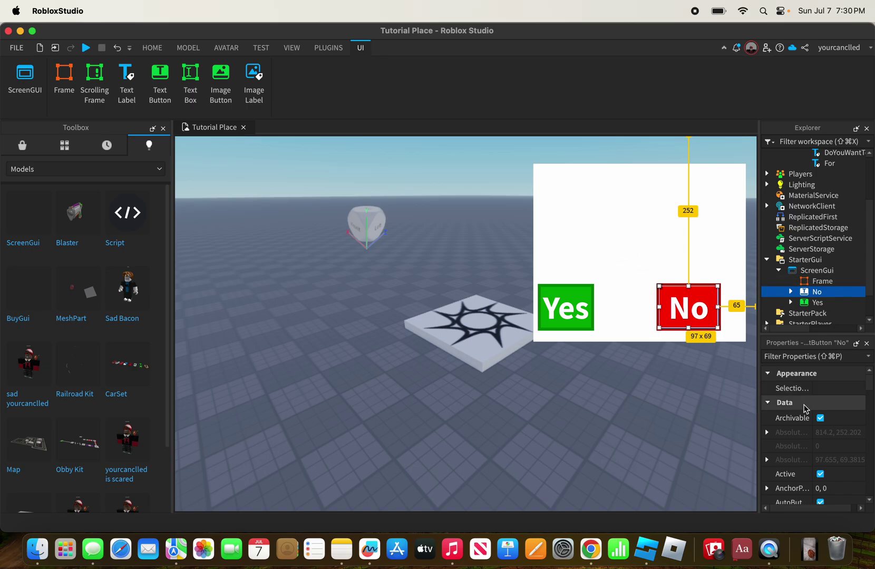
# - Set the Frame's background colour to a blue-violet of [90, 68, 255]
pyautogui.click(807, 271)
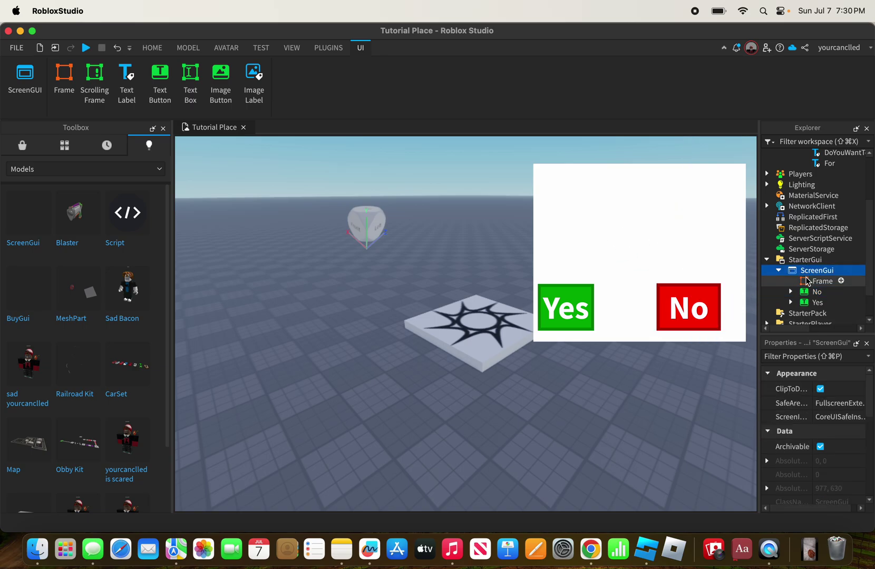
pyautogui.click(807, 281)
pyautogui.scroll(-6, 810, 407)
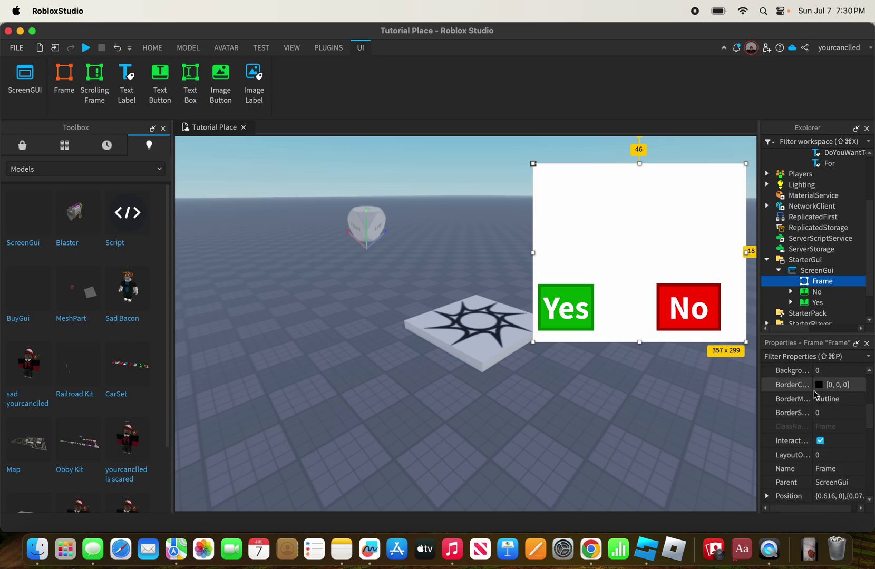
pyautogui.click(819, 389)
pyautogui.moveTo(66, 372); pyautogui.dragTo(53, 409)
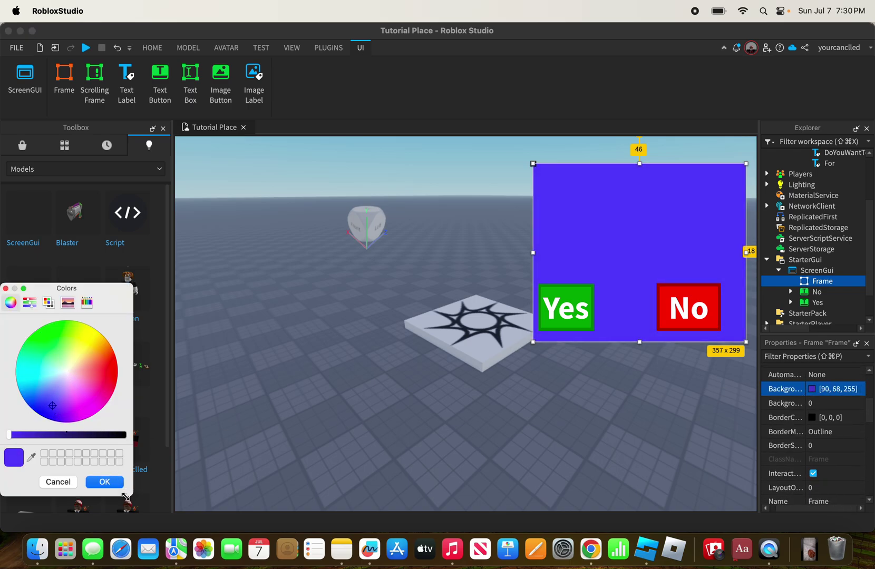
pyautogui.click(120, 483)
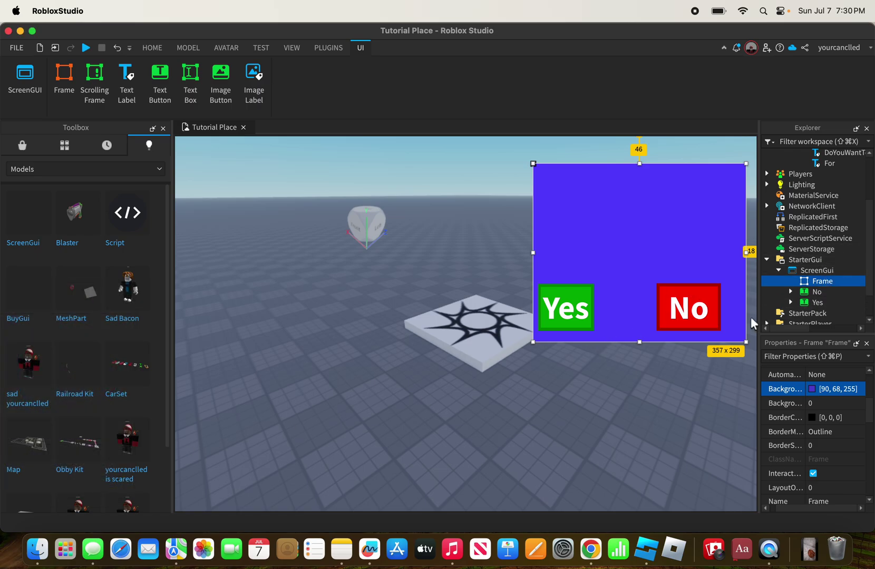
# - Add a TextButton to the ScreenGui and place it in the frame's upper part, about 89 from the top and 106 from the right
pyautogui.click(815, 271)
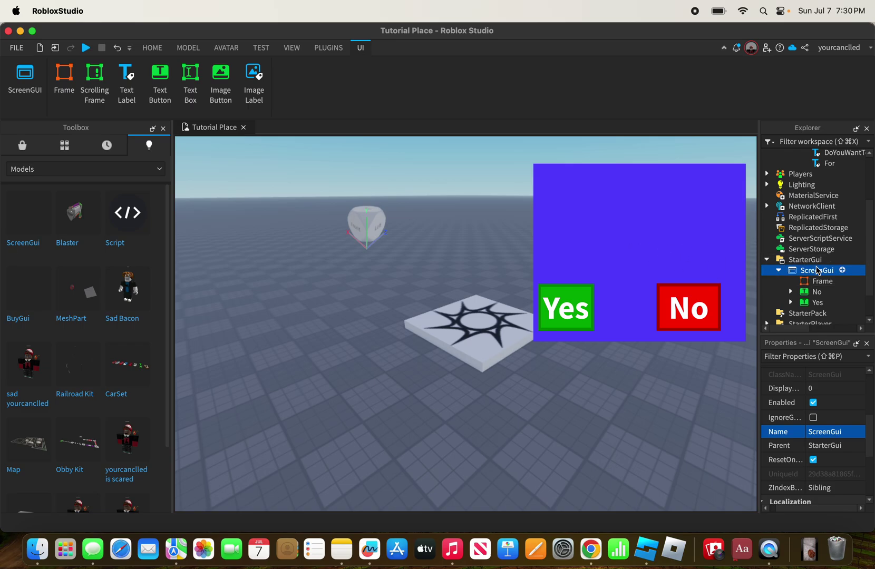
pyautogui.click(842, 270)
pyautogui.click(781, 307)
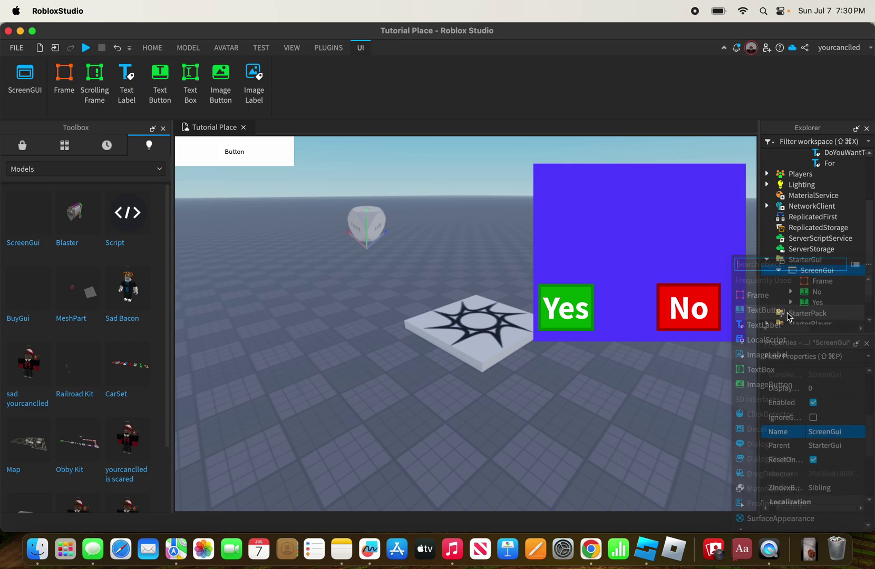
pyautogui.moveTo(215, 155); pyautogui.dragTo(614, 205)
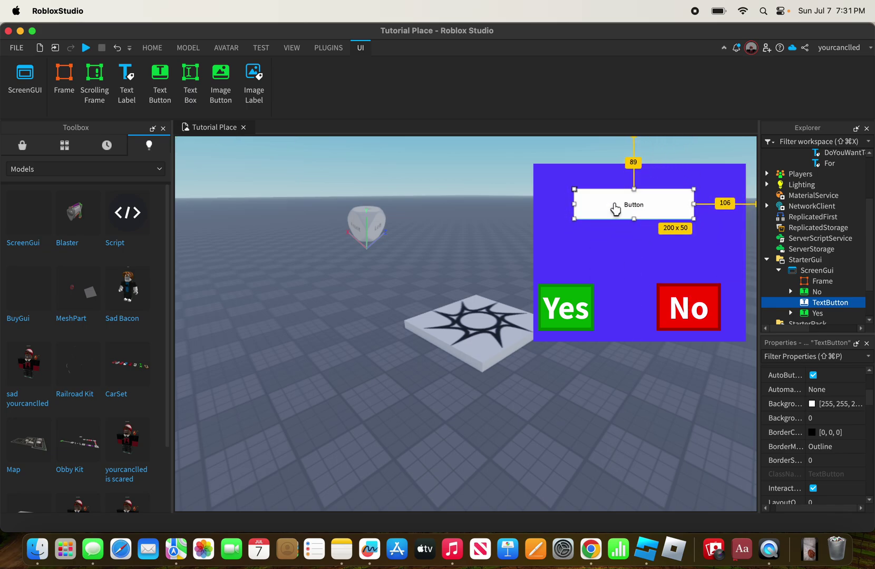
# - Set the new TextButton's background colour to violet [99, 0, 255]
pyautogui.click(812, 404)
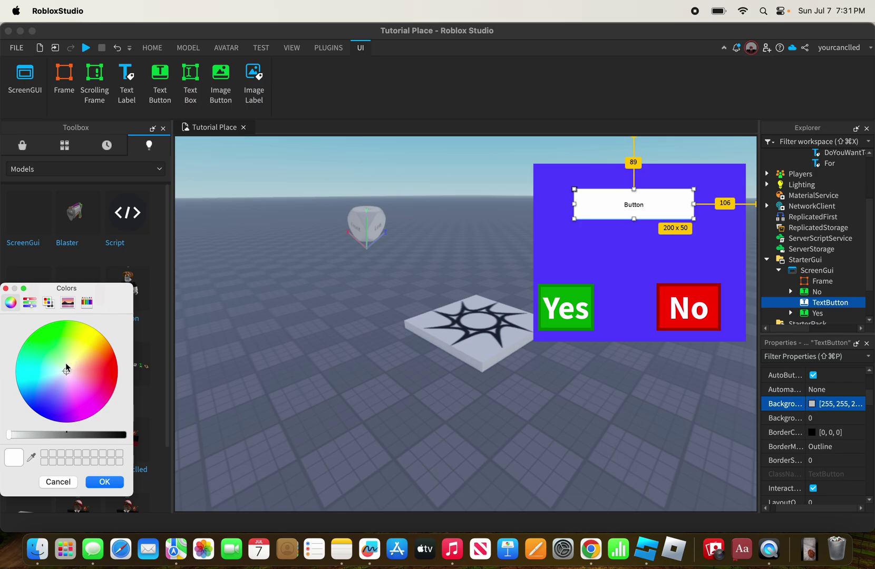
pyautogui.moveTo(67, 378); pyautogui.dragTo(52, 487)
pyautogui.click(105, 482)
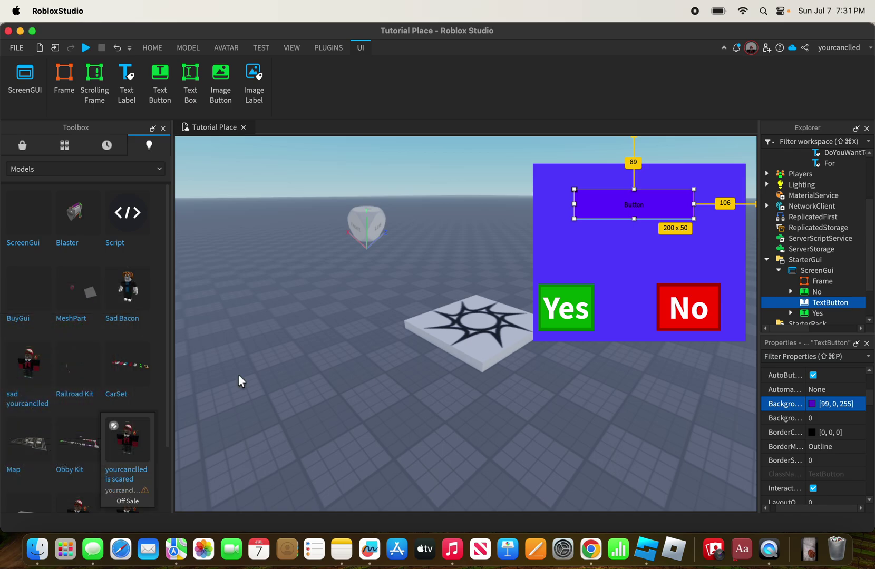
pyautogui.click(496, 258)
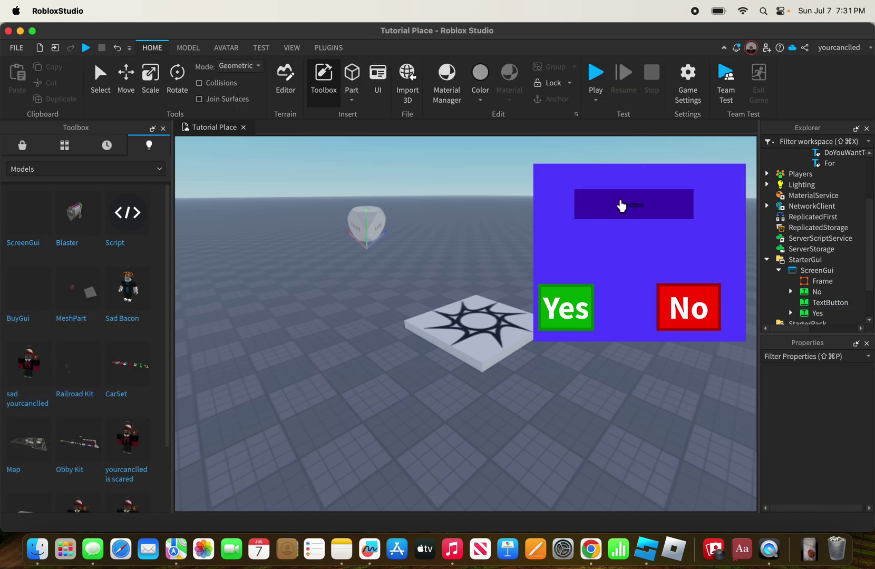
# - Change the TextButton's displayed text to "Teleport To Place"
pyautogui.click(824, 303)
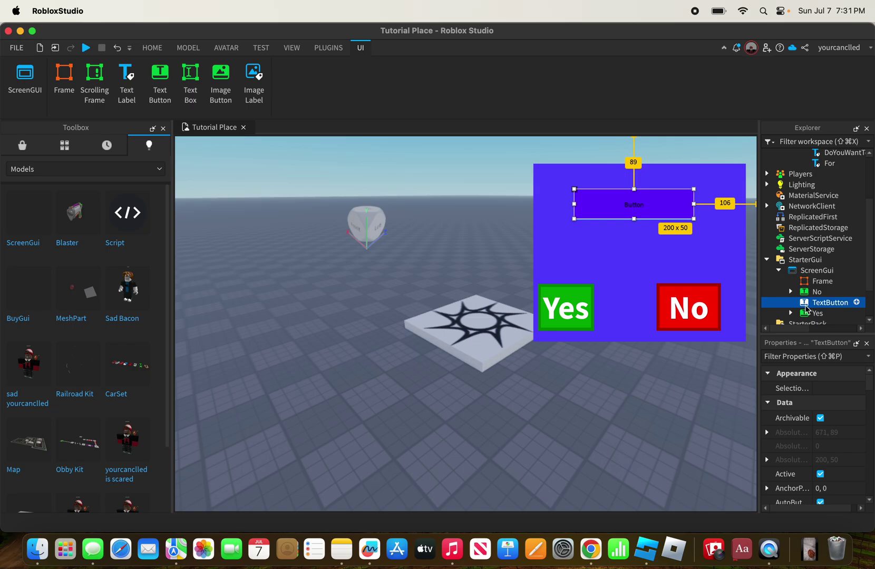
pyautogui.scroll(-10, 791, 459)
pyautogui.scroll(-10, 799, 462)
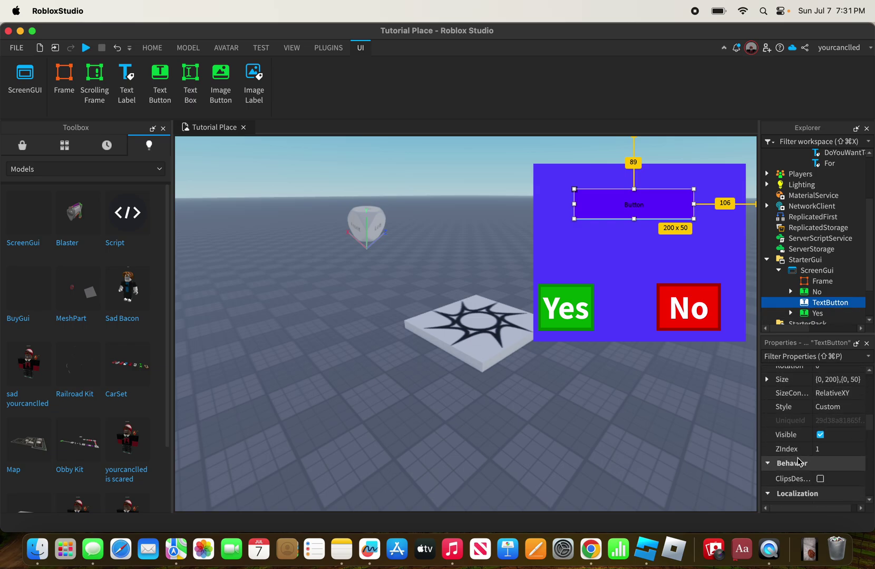
pyautogui.scroll(-5, 800, 463)
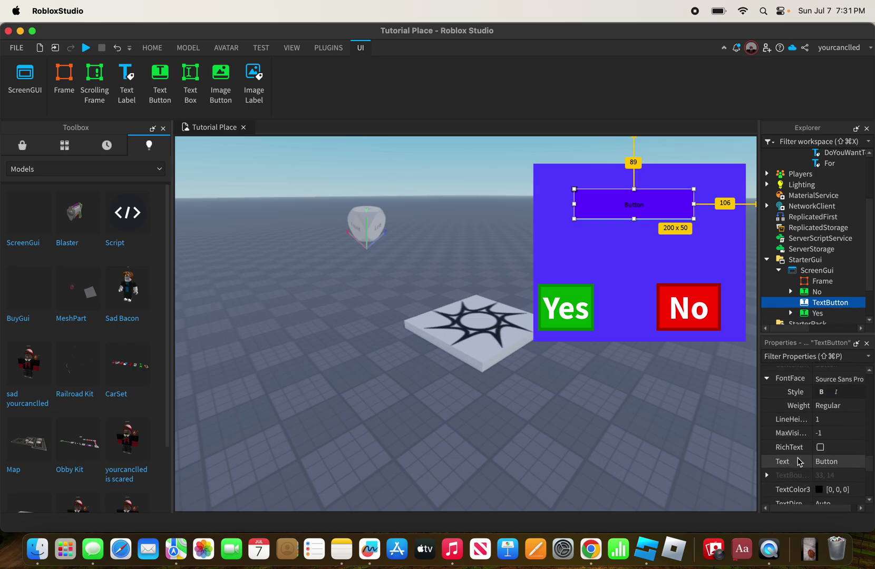
pyautogui.click(826, 421)
pyautogui.press('BackSpace')
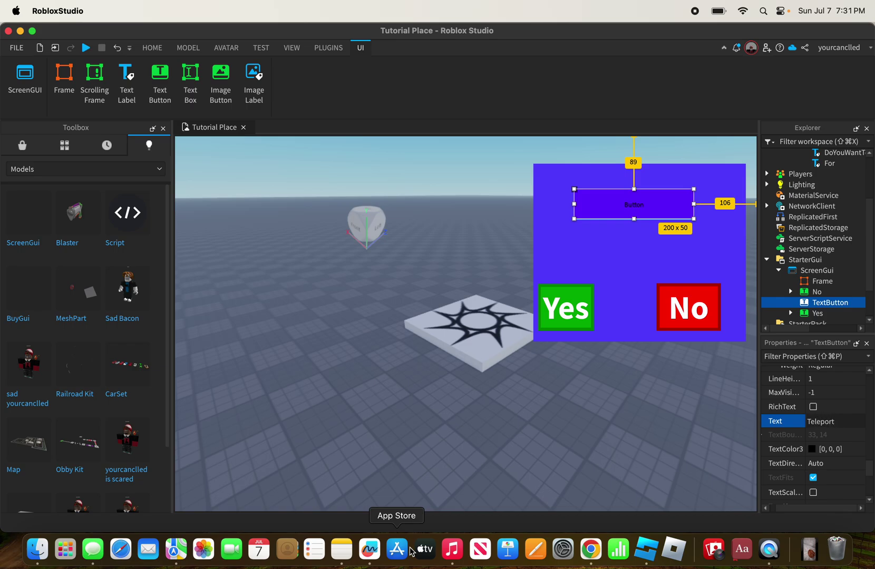
pyautogui.write('lace')
pyautogui.press('Return')
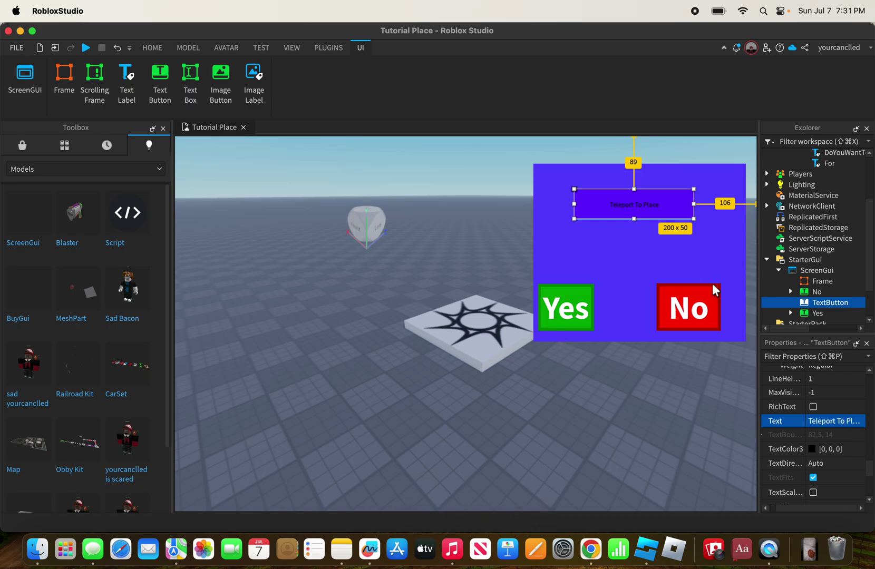
pyautogui.scroll(5, 821, 419)
pyautogui.scroll(5, 821, 419)
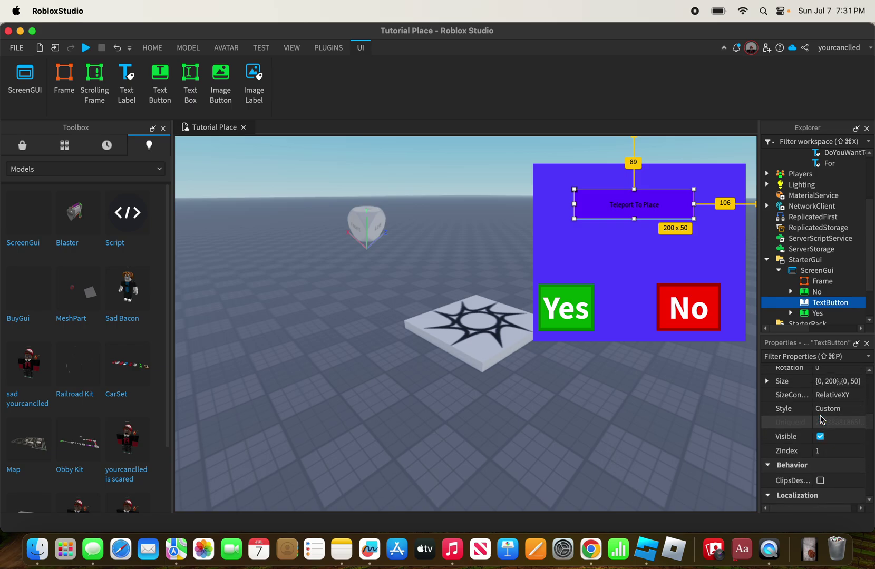
pyautogui.scroll(10, 821, 419)
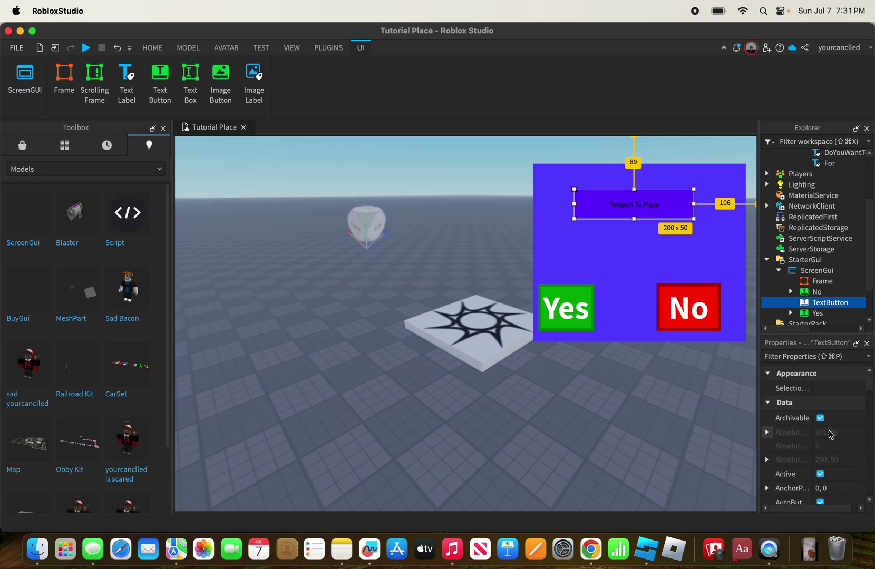
# - Add a LocalScript inside the Yes button of the ScreenGui and open its code for editing
pyautogui.click(818, 313)
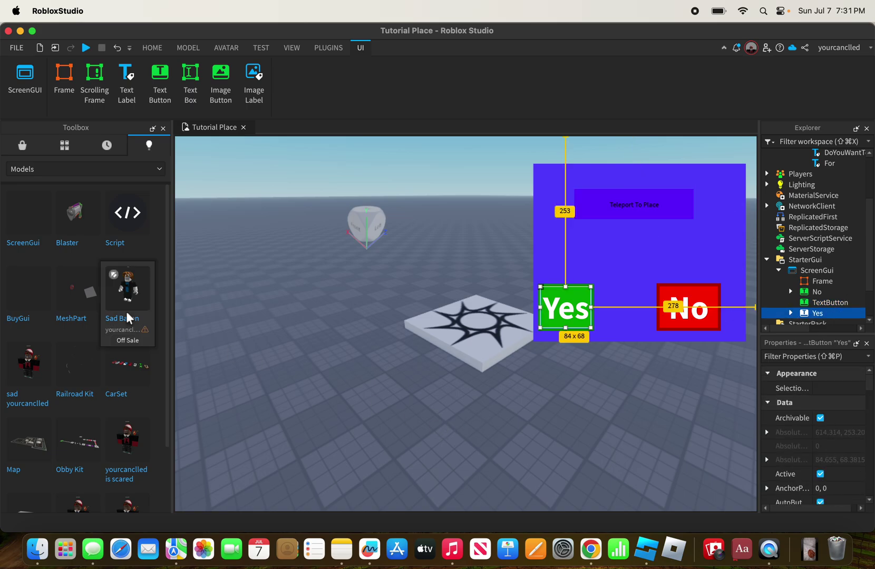
pyautogui.click(20, 144)
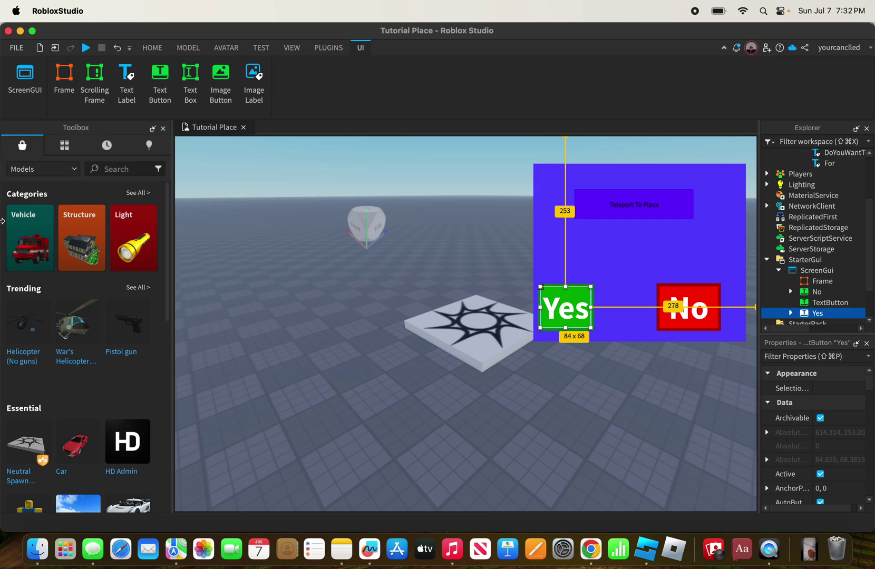
pyautogui.click(515, 408)
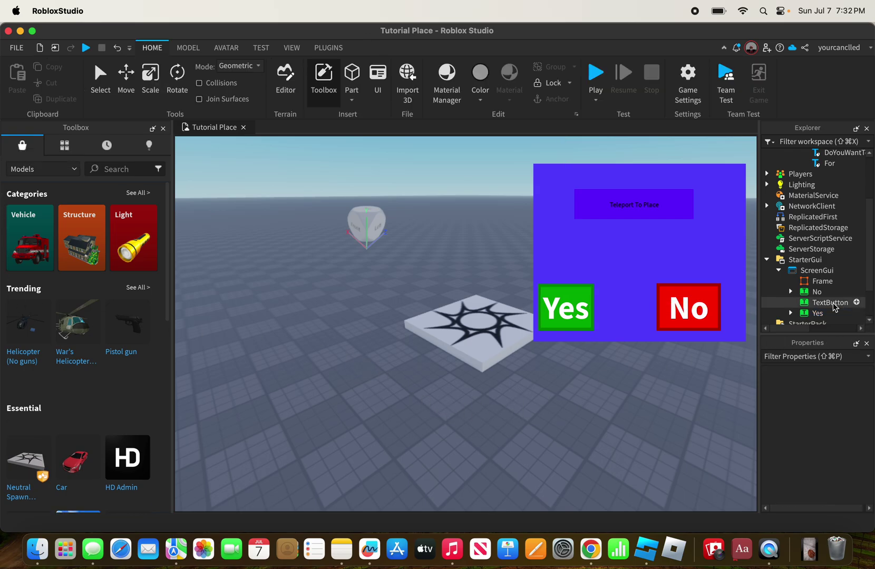
pyautogui.click(814, 313)
pyautogui.scroll(-1, 820, 309)
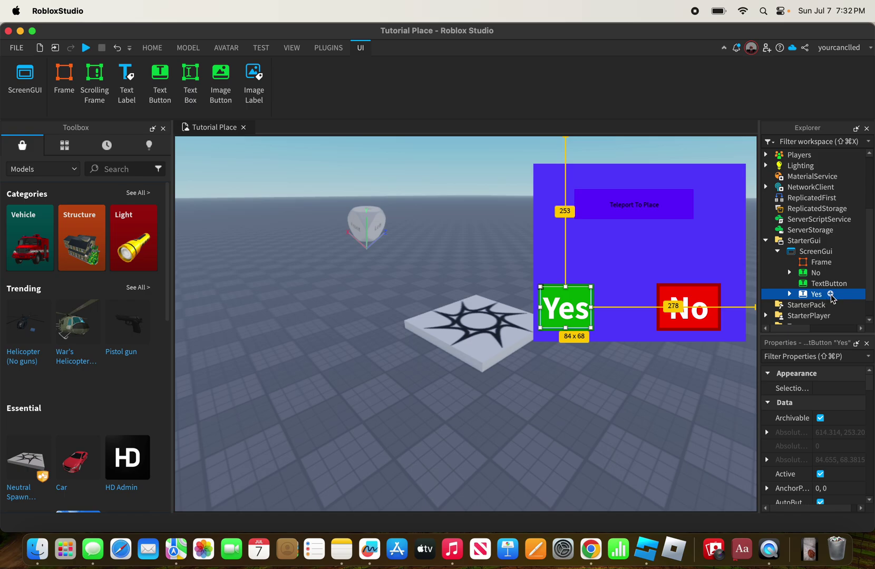
pyautogui.click(831, 294)
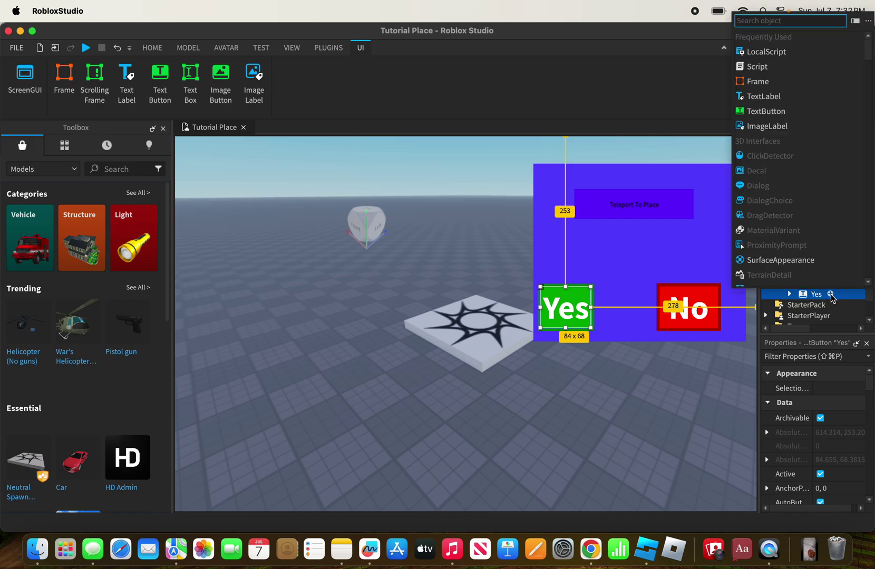
pyautogui.click(751, 58)
pyautogui.click(838, 315)
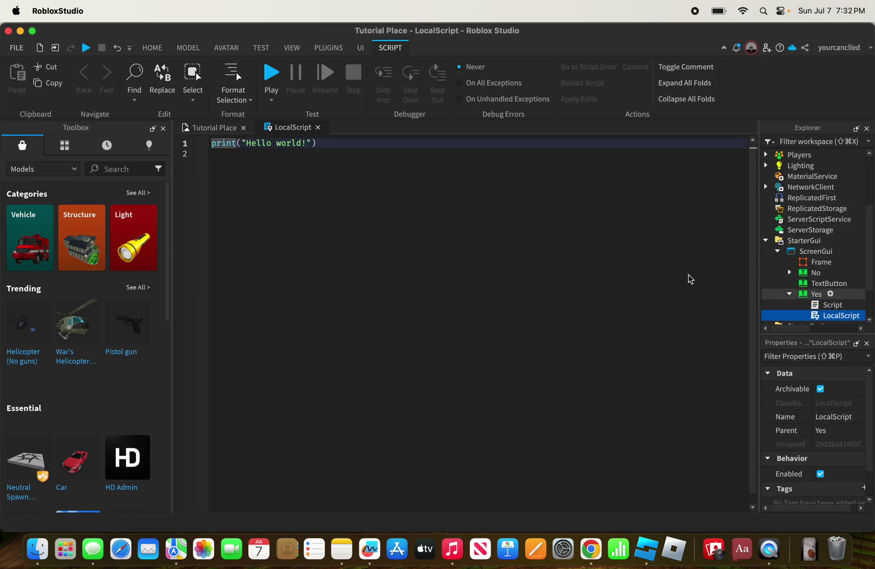
# - Replace the LocalScript's default code with a MouseButton1Click handler that calls TeleportService's Teleport with destinationPlaceId, and empty the "DestinationPlaceId" placeholder between its quotes
pyautogui.moveTo(322, 143); pyautogui.dragTo(242, 143)
pyautogui.press('super+a')
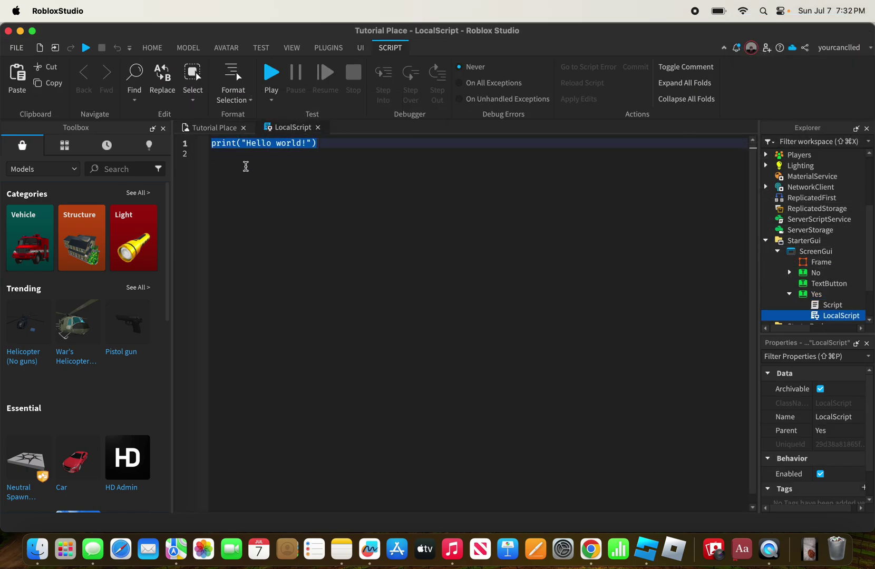
pyautogui.press('BackSpace')
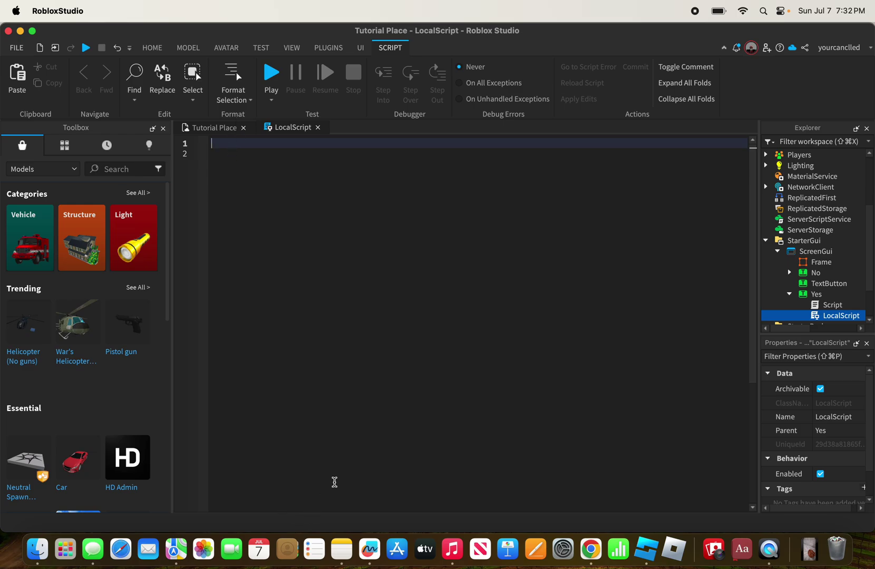
pyautogui.write('-- Example script in a LocalScript inside a TextButton  local button = script.Parent  -- Reference to the TextButton itself  button.MouseButton1Click:Connect(function()     local destinationPlaceId = "DestinationPlaceId"  -- Replace with actual Place ID     game:GetService("TeleportService"):Teleport(destinationPlaceId) end)')
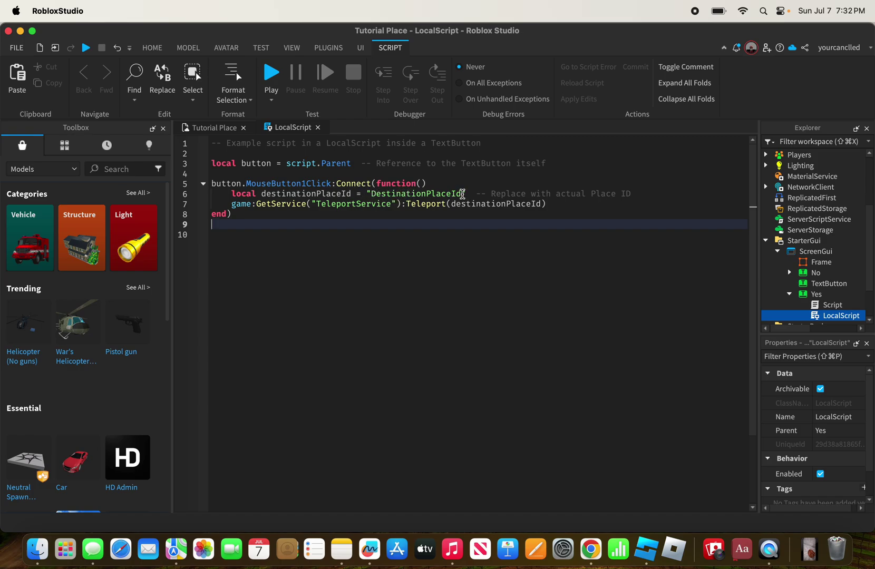
pyautogui.moveTo(462, 194); pyautogui.dragTo(370, 195)
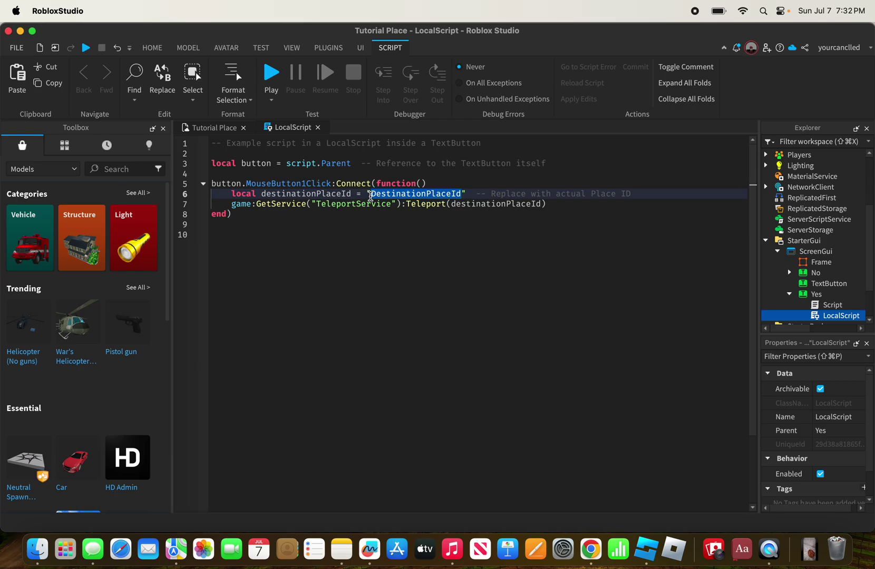
pyautogui.press('BackSpace')
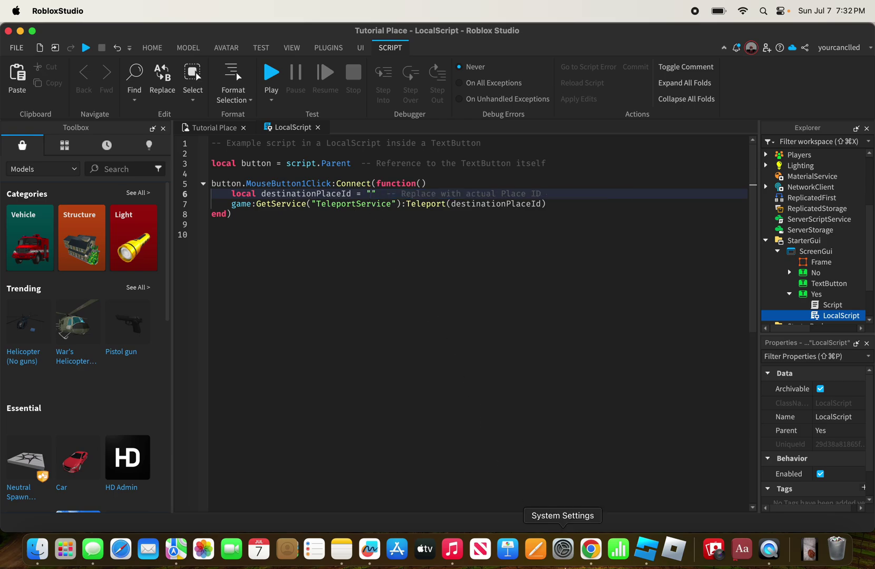
# - Switch to Chrome, refresh the Creator Hub creations, and open the settings of the Tutorial Place experience's place ending in 07072024_5
pyautogui.click(591, 550)
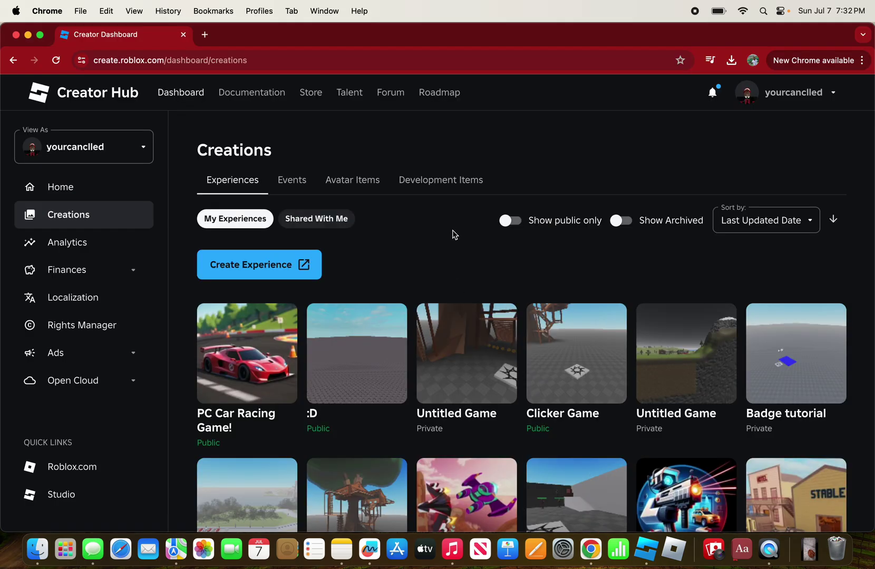
pyautogui.scroll(-3, 419, 382)
pyautogui.click(56, 60)
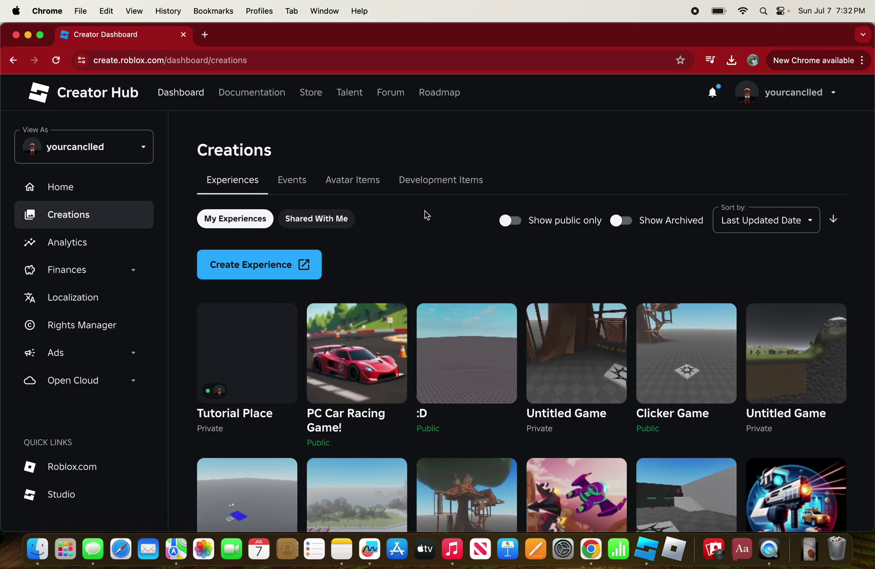
pyautogui.moveTo(215, 364)
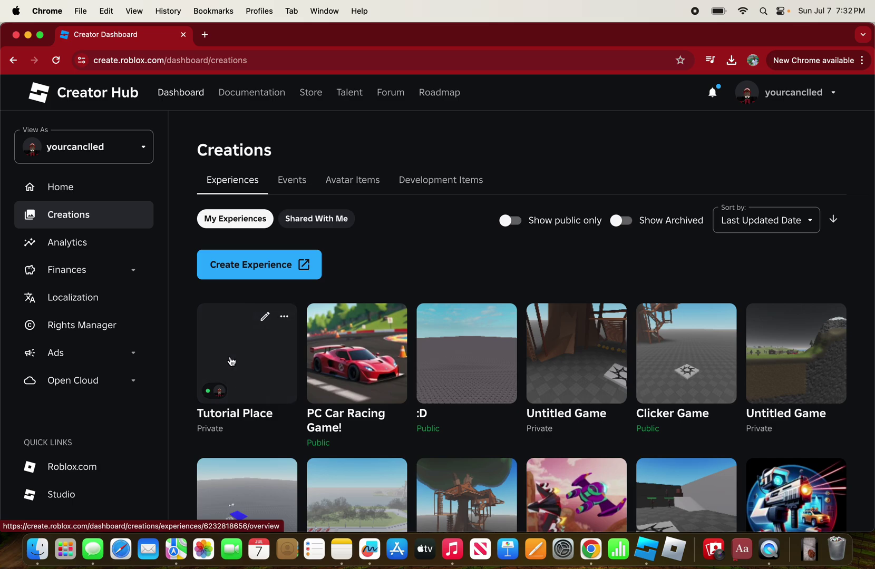
pyautogui.click(230, 361)
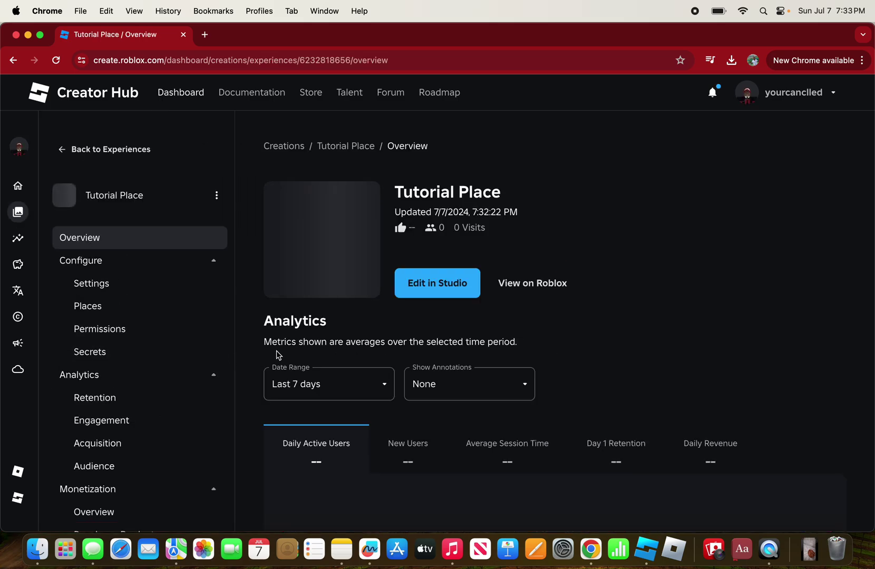
pyautogui.click(185, 316)
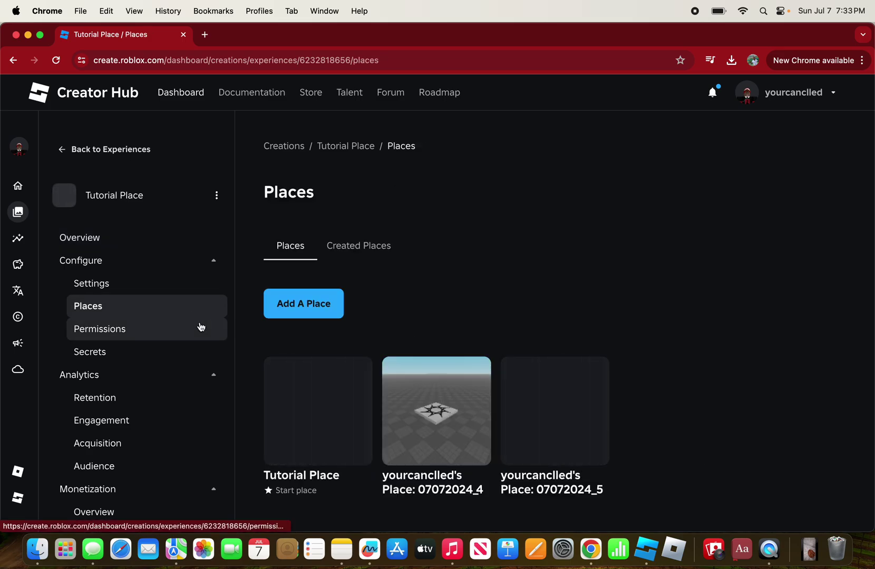
pyautogui.click(574, 462)
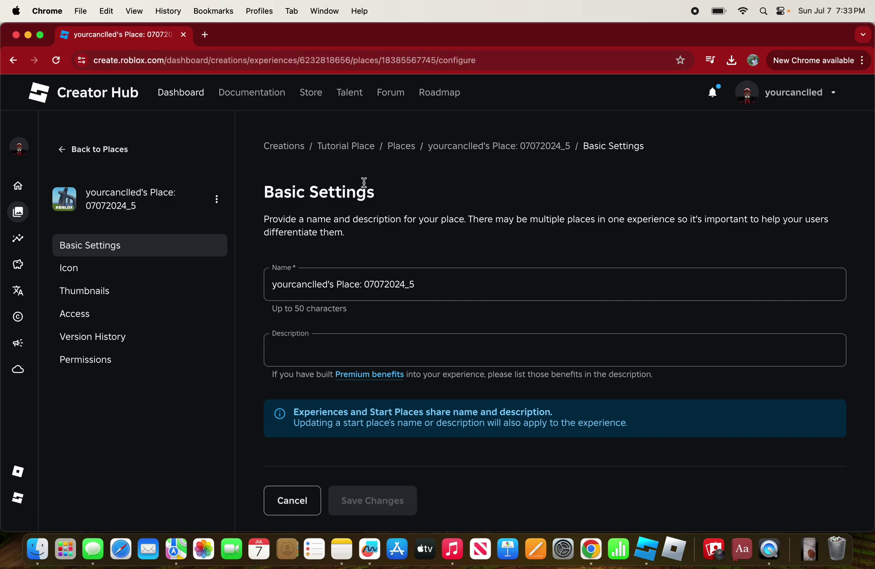
pyautogui.doubleClick(407, 60)
pyautogui.press('super+c')
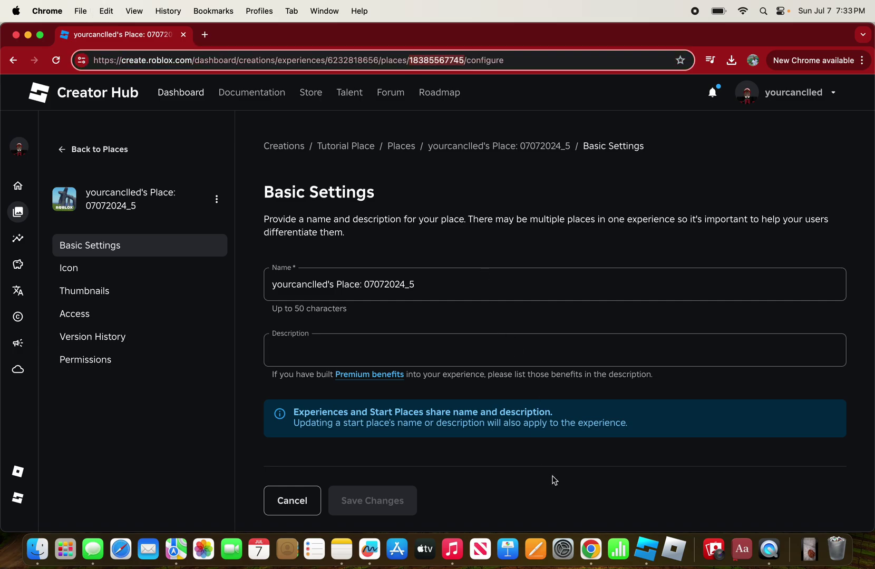
pyautogui.click(644, 564)
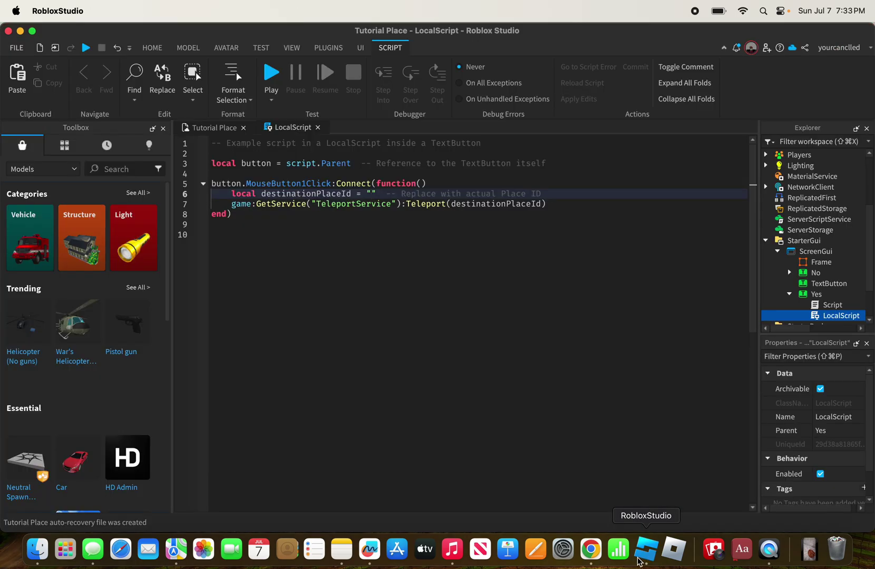
pyautogui.press('super+v')
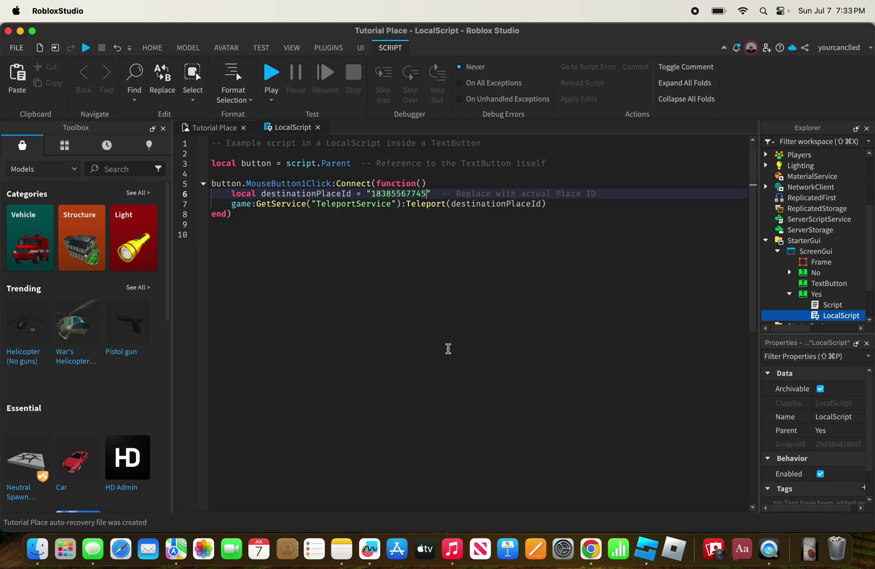